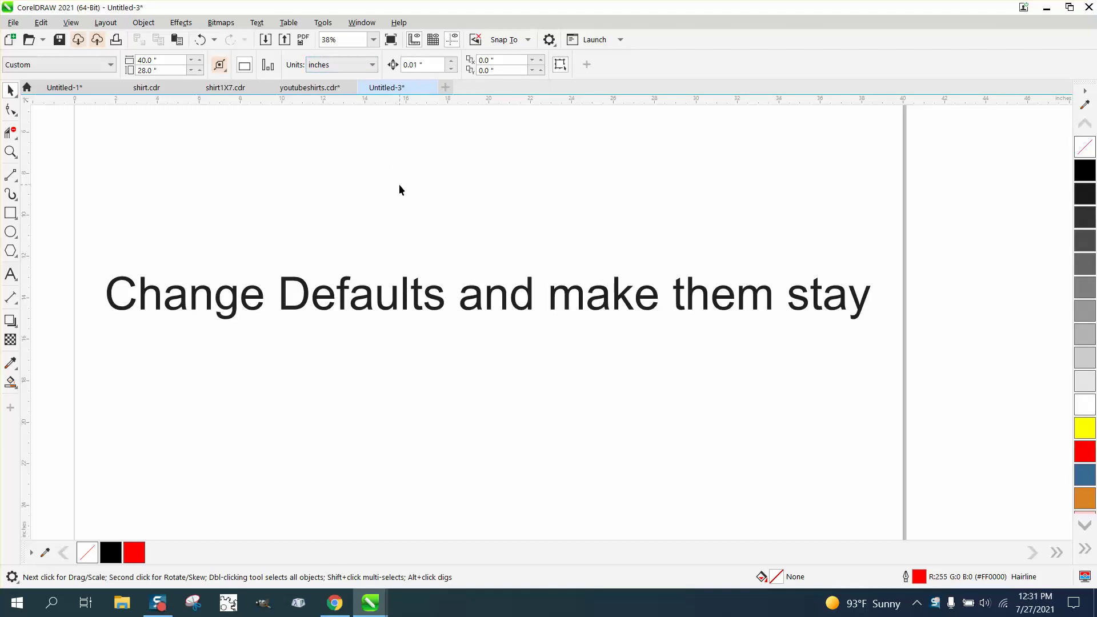
Step: Change the document units from inches to millimeters, then open the default outline settings from the status-bar swatch
{"action": "left_click", "coordinate": [374, 66]}
{"action": "left_click", "coordinate": [330, 95]}
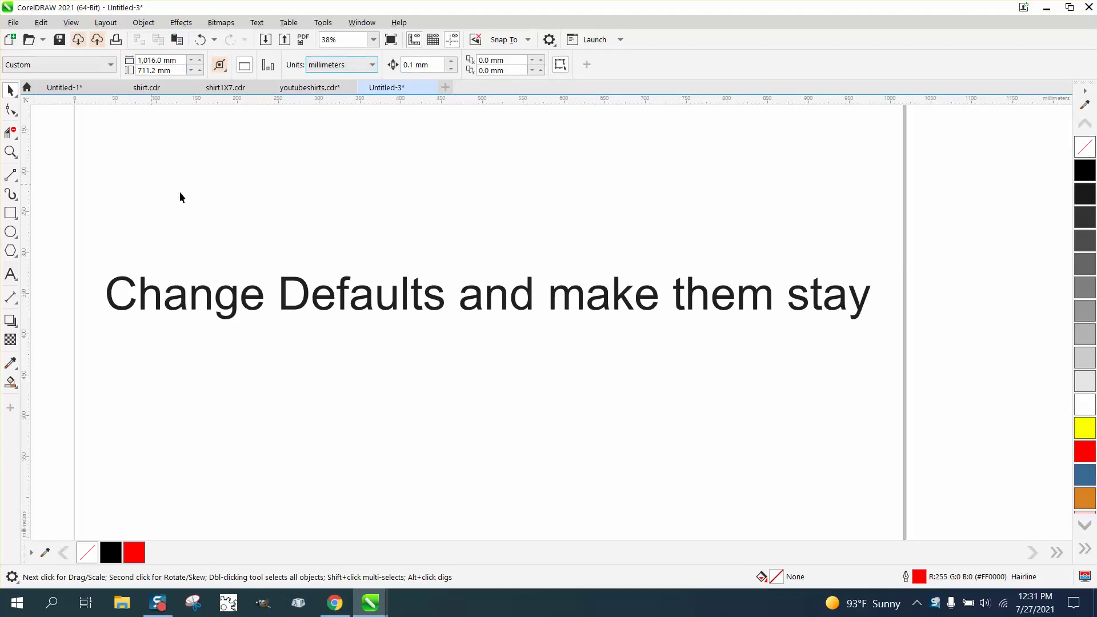
{"action": "double_click", "coordinate": [918, 579]}
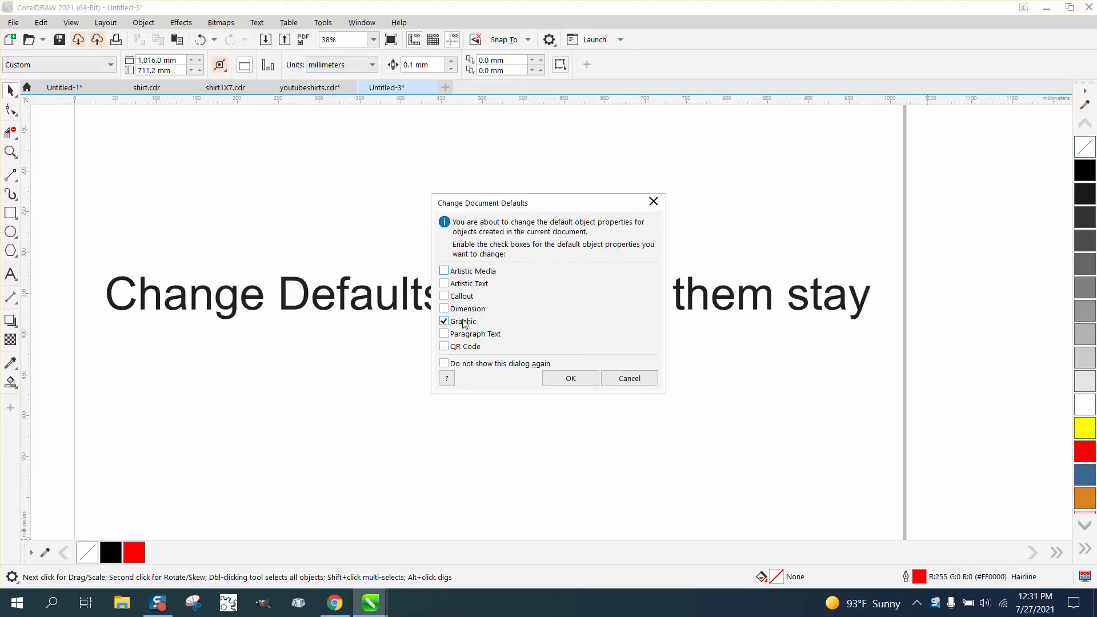
Step: Apply the new outline defaults to Dimension and Graphic objects, measuring width in millimeters
{"action": "left_click", "coordinate": [444, 309]}
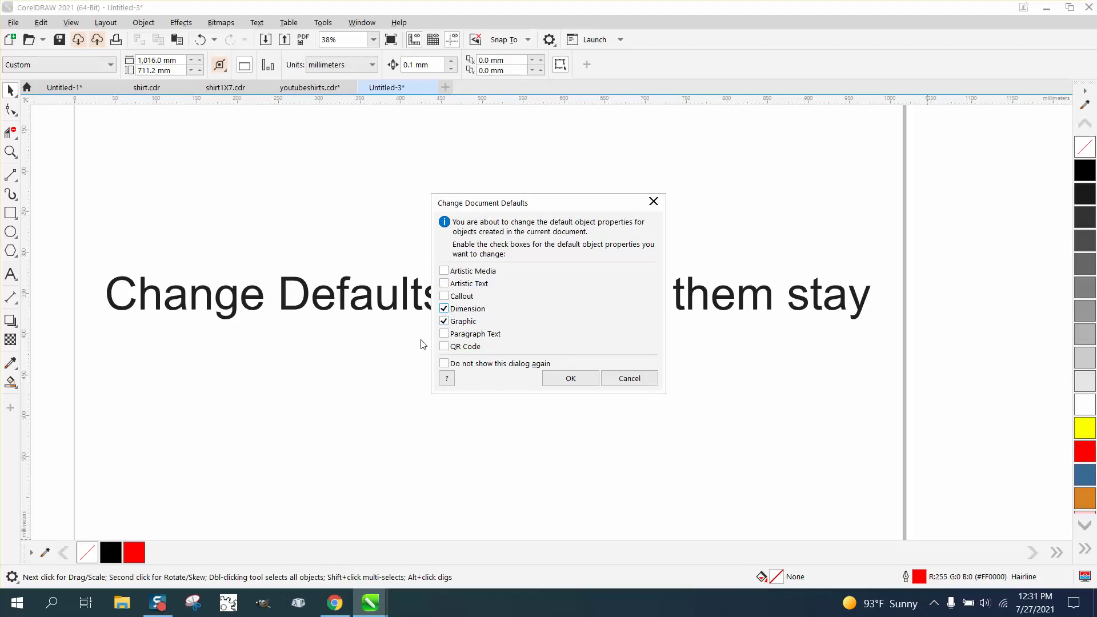
{"action": "left_click", "coordinate": [569, 378]}
{"action": "left_click", "coordinate": [536, 252]}
{"action": "left_click", "coordinate": [506, 275]}
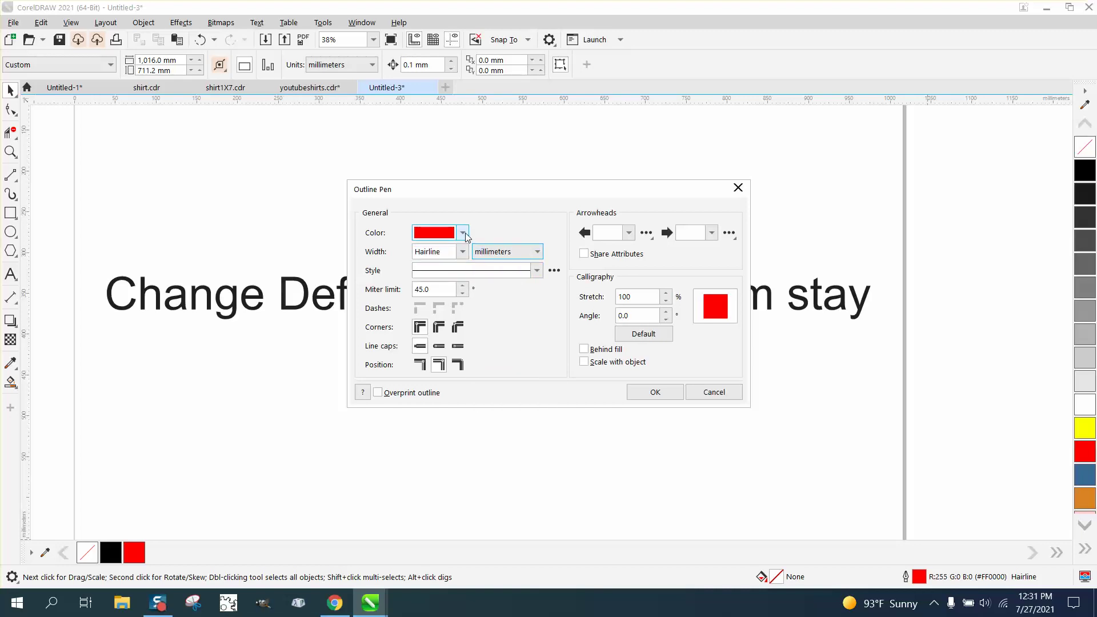
Step: Set the default outline width to 2.0 mm and the colour to black
{"action": "left_click", "coordinate": [463, 252]}
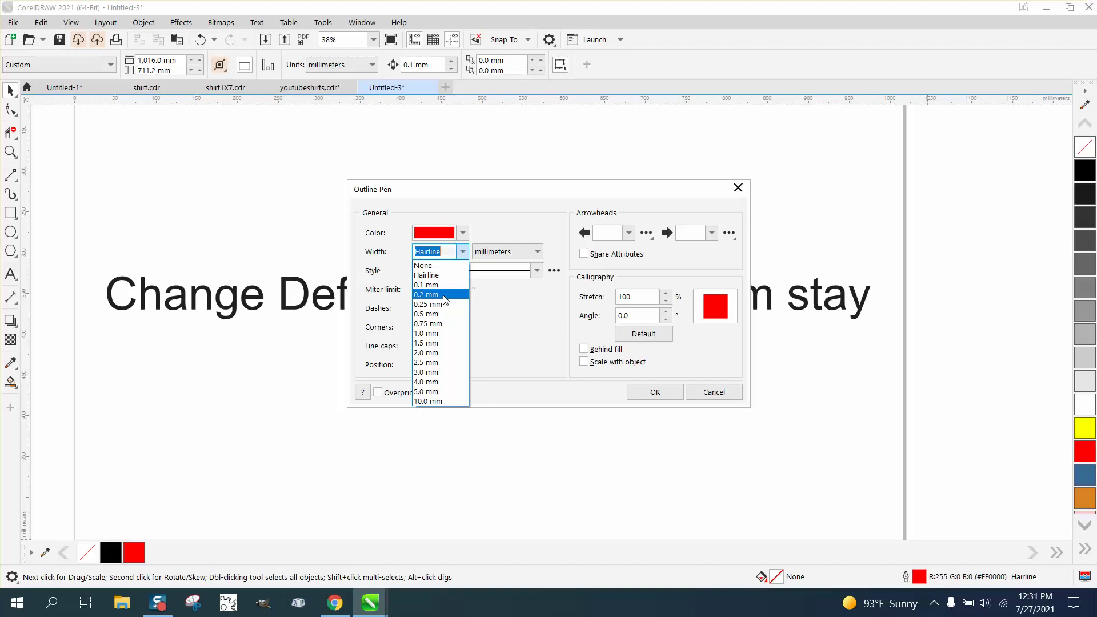
{"action": "left_click", "coordinate": [440, 352]}
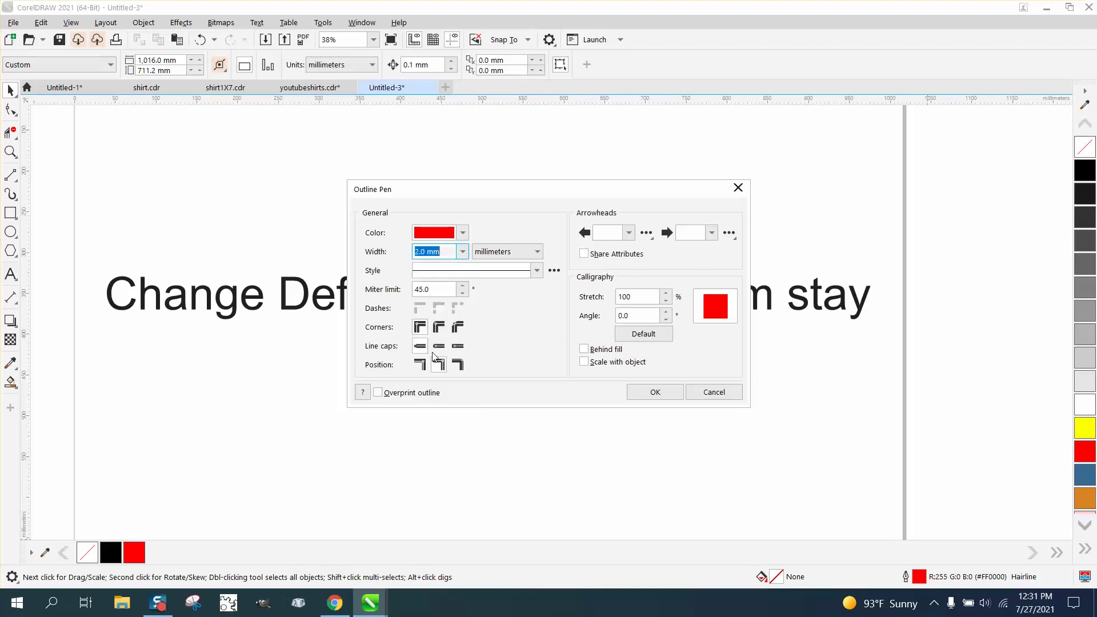
{"action": "left_click", "coordinate": [463, 233]}
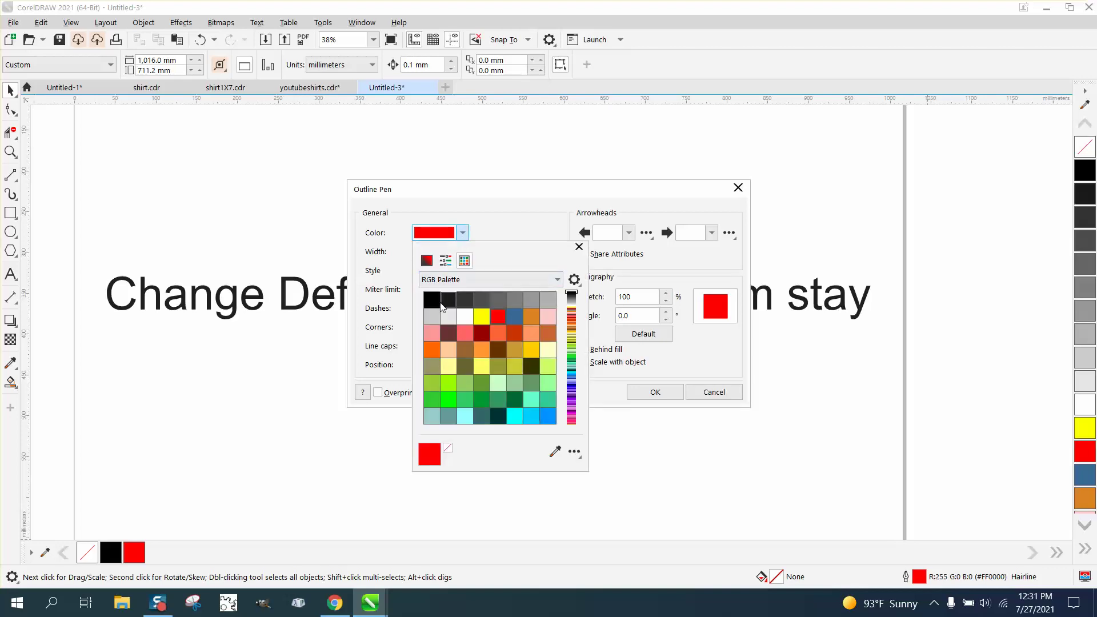
{"action": "left_click", "coordinate": [436, 305]}
{"action": "left_click", "coordinate": [642, 390]}
{"action": "left_click", "coordinate": [657, 394]}
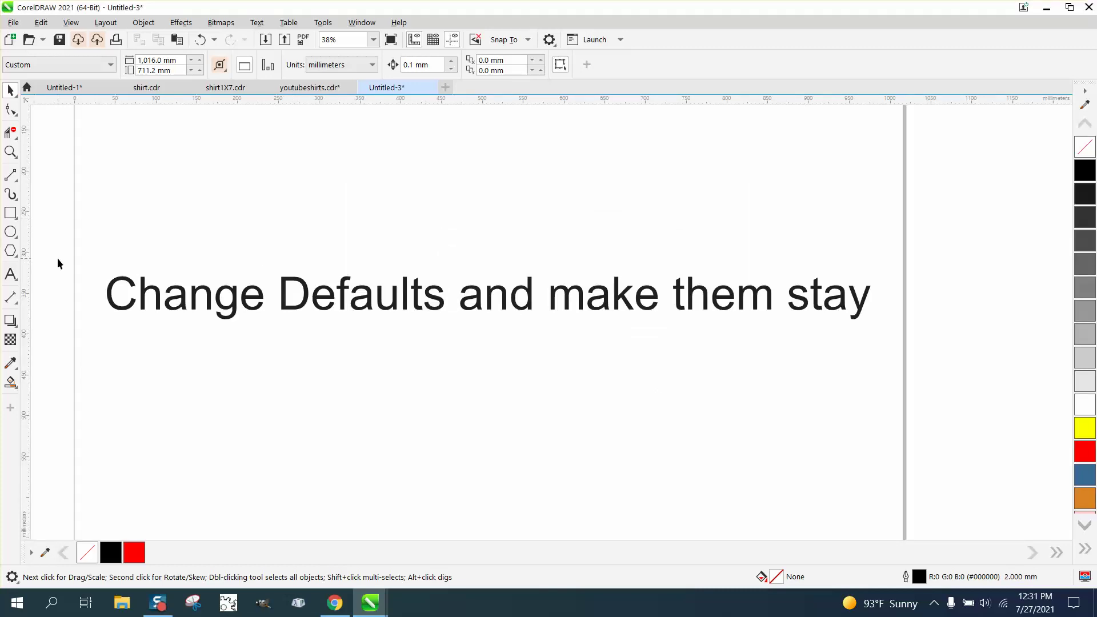
Step: Start a text object on the page and set its font size to 200 pt
{"action": "left_click", "coordinate": [17, 305]}
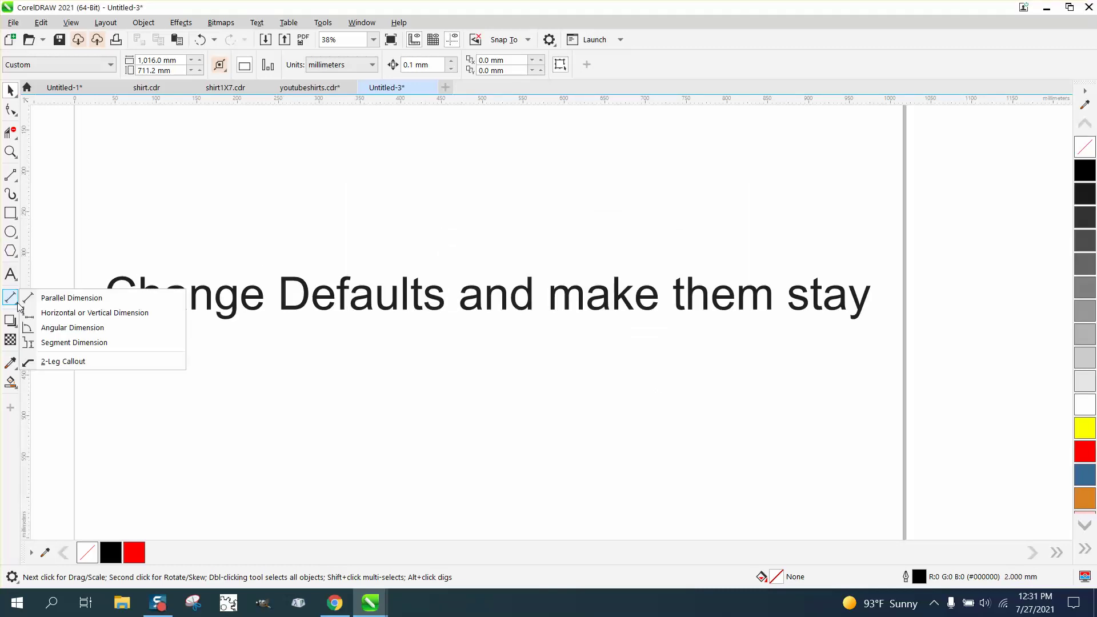
{"action": "left_click", "coordinate": [45, 297]}
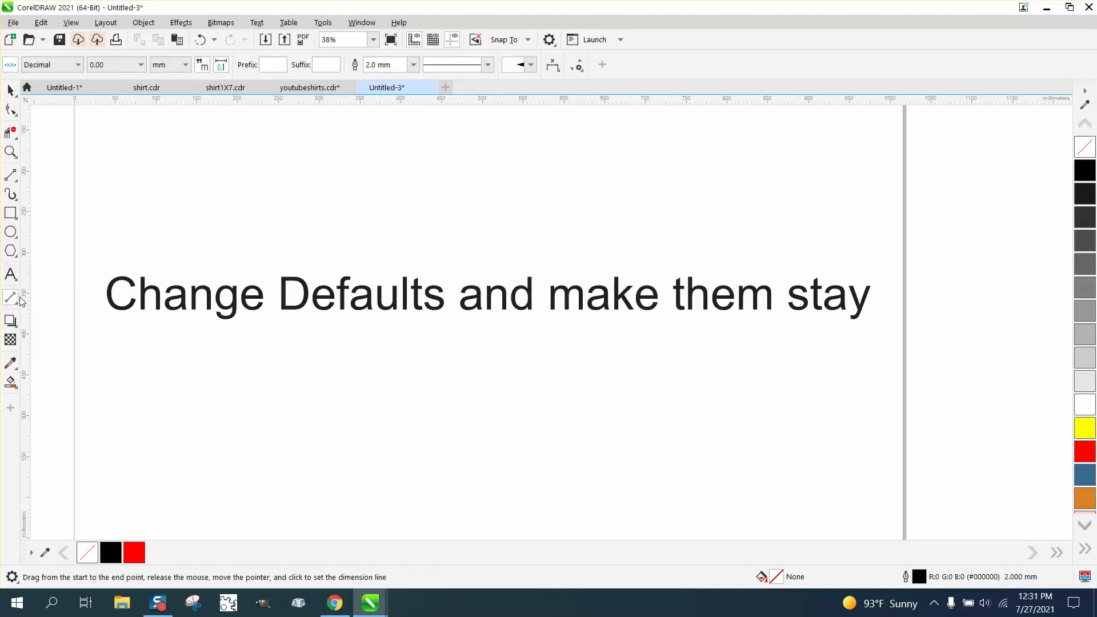
{"action": "left_click", "coordinate": [11, 89]}
{"action": "left_click", "coordinate": [17, 277]}
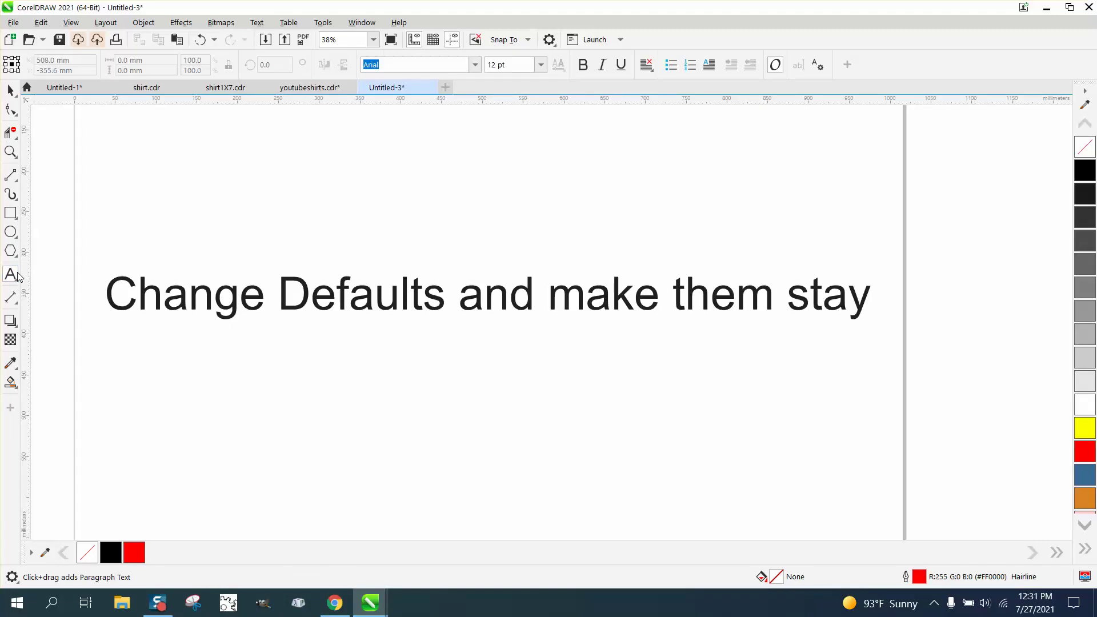
{"action": "left_click", "coordinate": [373, 177]}
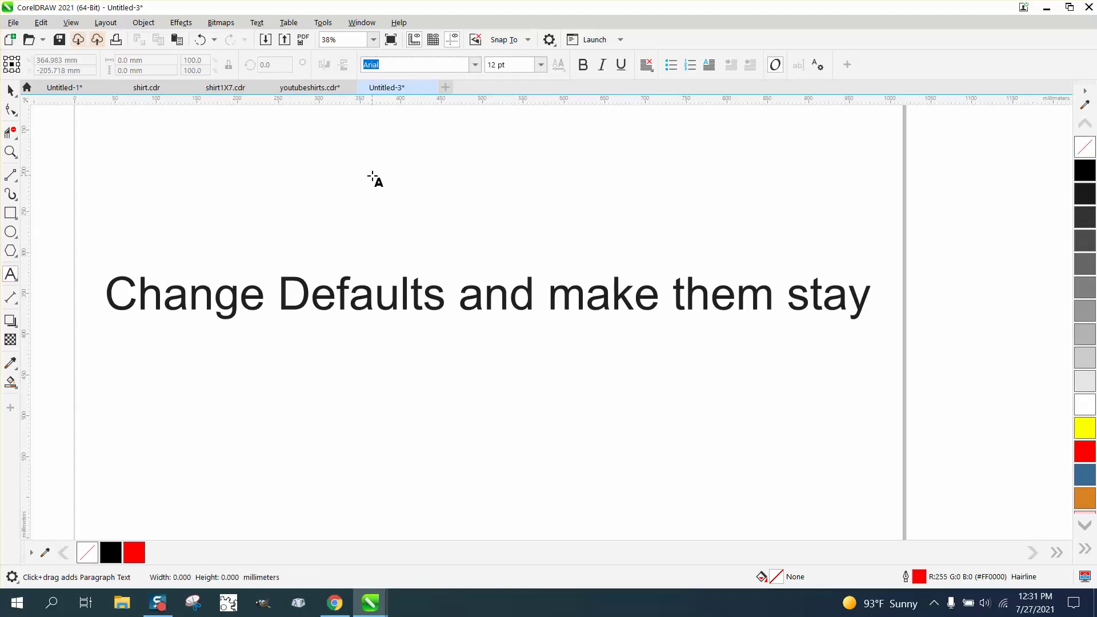
{"action": "left_click", "coordinate": [541, 66]}
{"action": "key", "text": "Escape"}
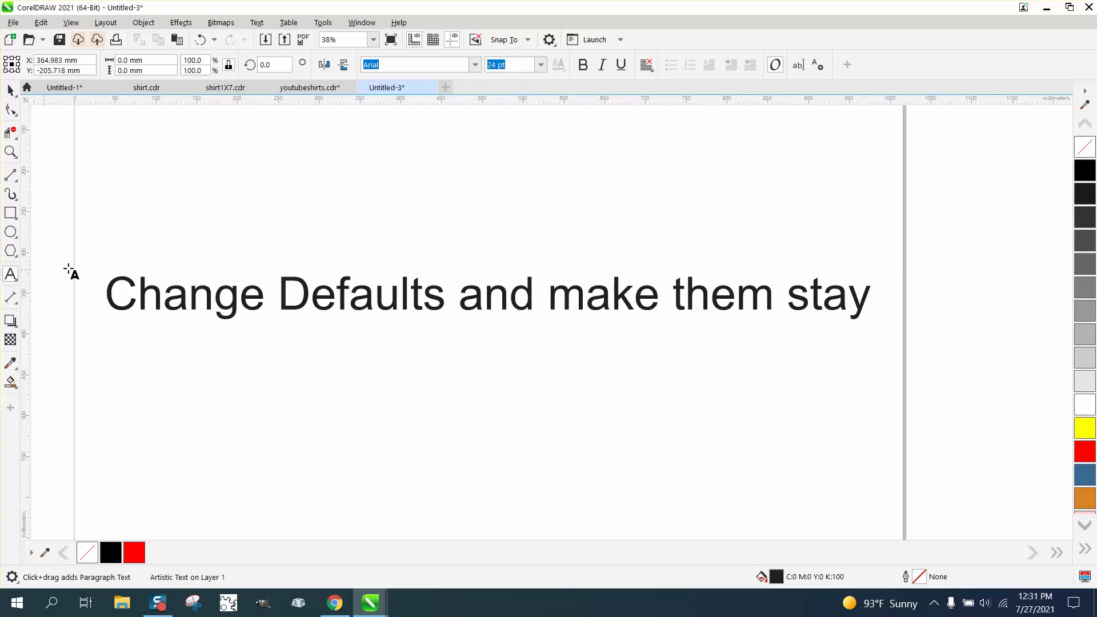
{"action": "left_click", "coordinate": [541, 67]}
{"action": "left_click", "coordinate": [540, 67]}
{"action": "left_click", "coordinate": [517, 293]}
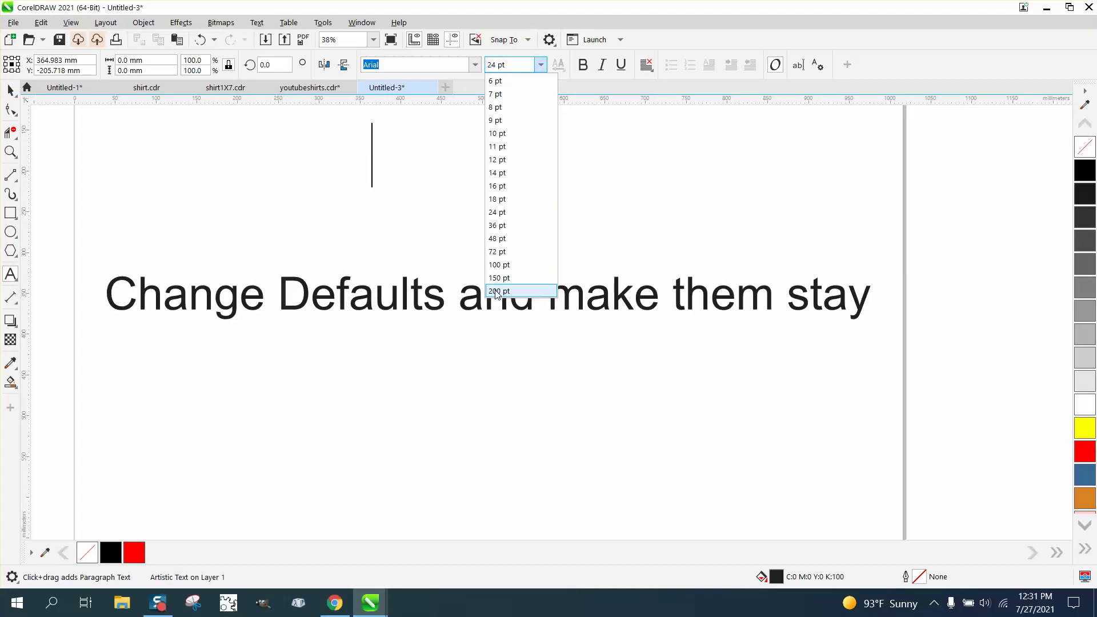
Step: Draw a 300.54 mm parallel dimension above the title text and zoom in on its label
{"action": "left_click", "coordinate": [11, 298]}
{"action": "left_click", "coordinate": [60, 299]}
{"action": "left_click_drag", "start_coordinate": [252, 200], "coordinate": [496, 203]}
{"action": "left_click", "coordinate": [496, 182]}
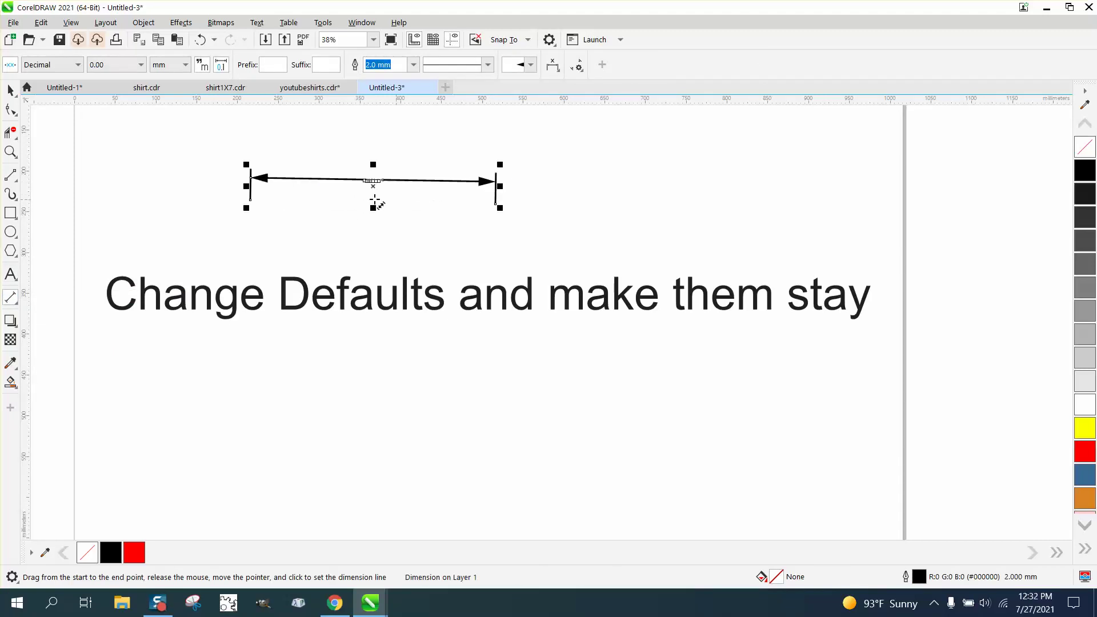
{"action": "left_click", "coordinate": [10, 152]}
{"action": "left_click_drag", "start_coordinate": [370, 174], "coordinate": [410, 200]}
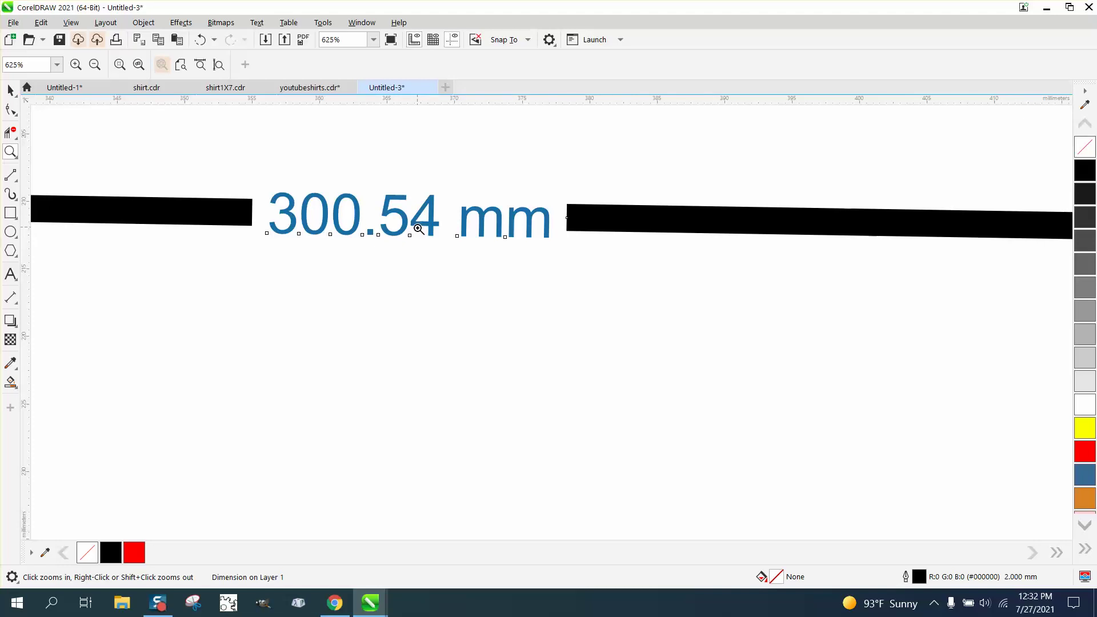
{"action": "scroll", "coordinate": [413, 231], "scroll_direction": "down", "scroll_amount": 3}
{"action": "scroll", "coordinate": [571, 231], "scroll_direction": "down", "scroll_amount": 6}
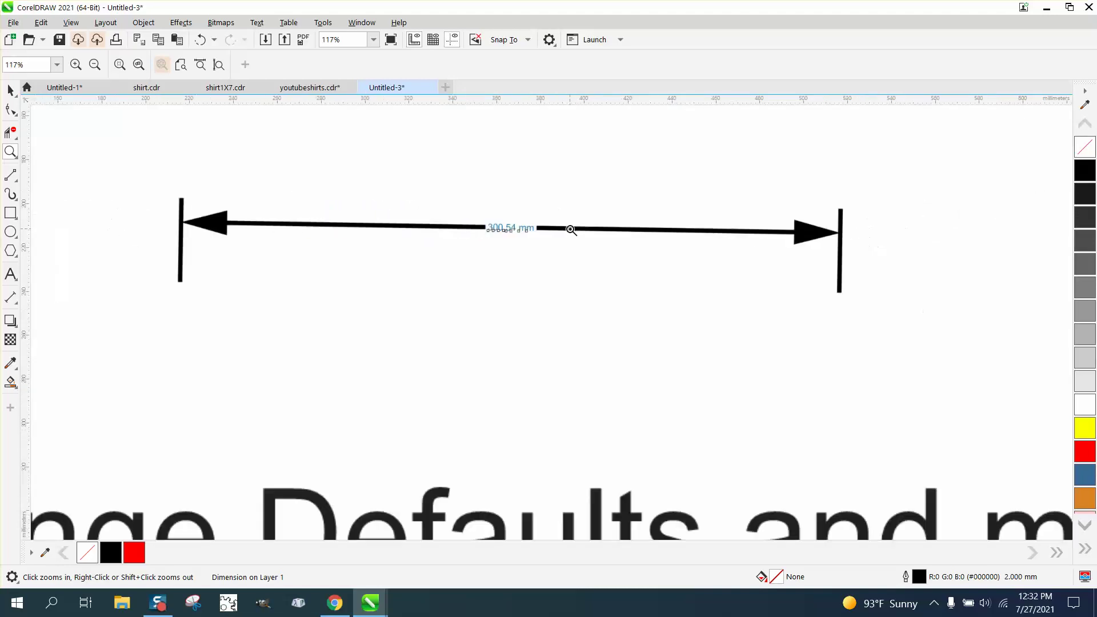
Step: Draw a rectangle left of the dimension line and deselect it to check its 2.0 mm black outline
{"action": "left_click", "coordinate": [11, 212]}
{"action": "left_click_drag", "start_coordinate": [199, 197], "coordinate": [264, 256]}
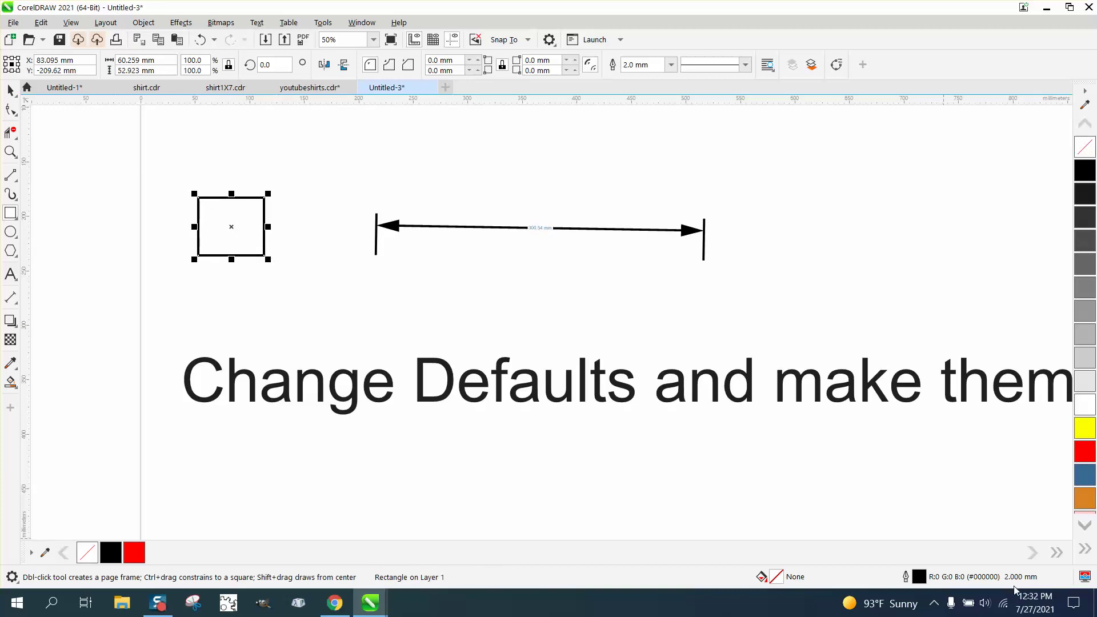
{"action": "left_click", "coordinate": [10, 90]}
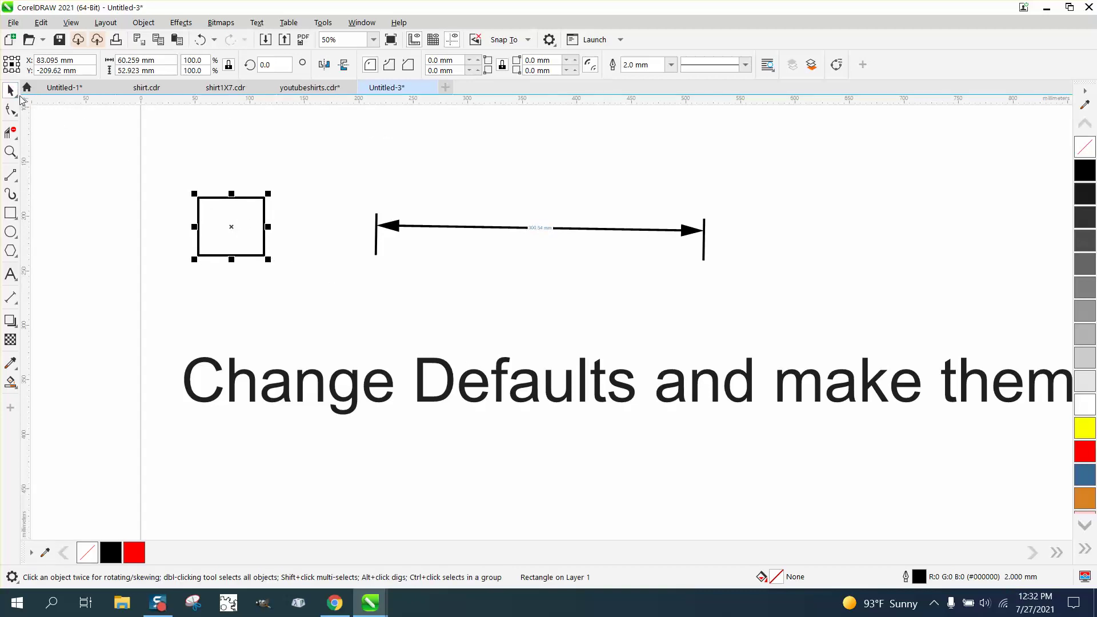
{"action": "left_click", "coordinate": [278, 132]}
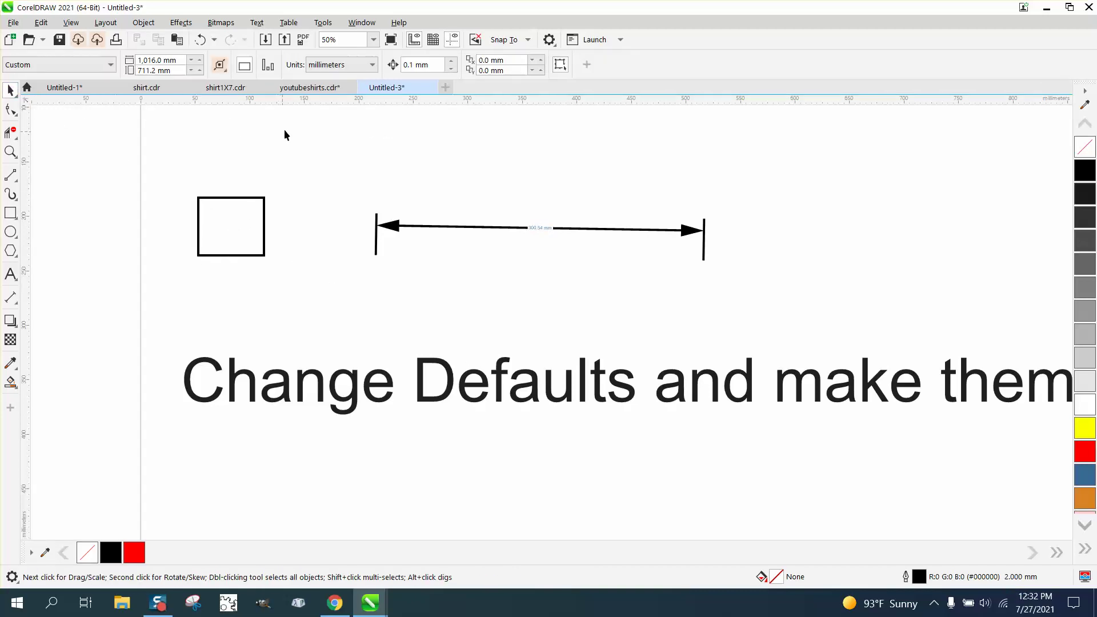
{"action": "left_click", "coordinate": [325, 23]}
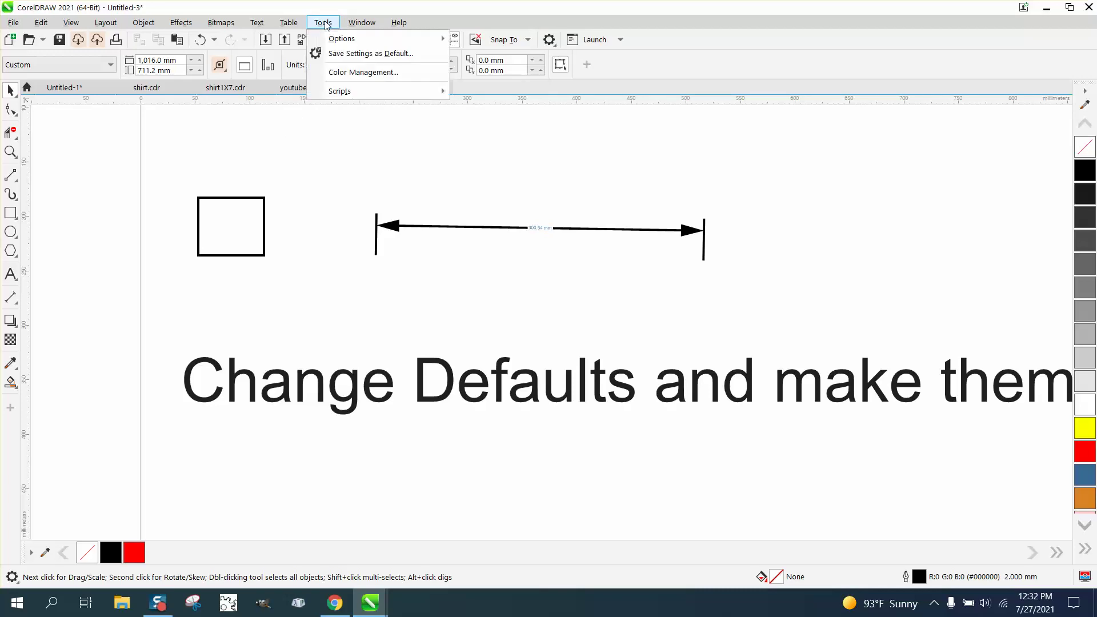
Step: Save all current settings and styles as the defaults for new documents using Save Settings as Default
{"action": "left_click", "coordinate": [345, 54]}
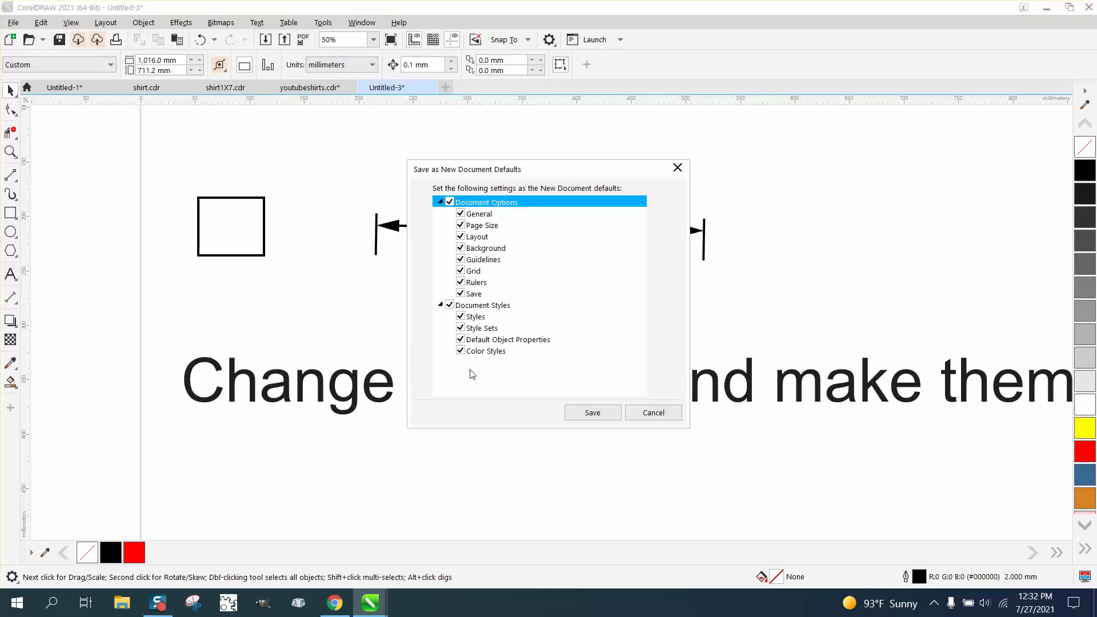
{"action": "left_click", "coordinate": [575, 409]}
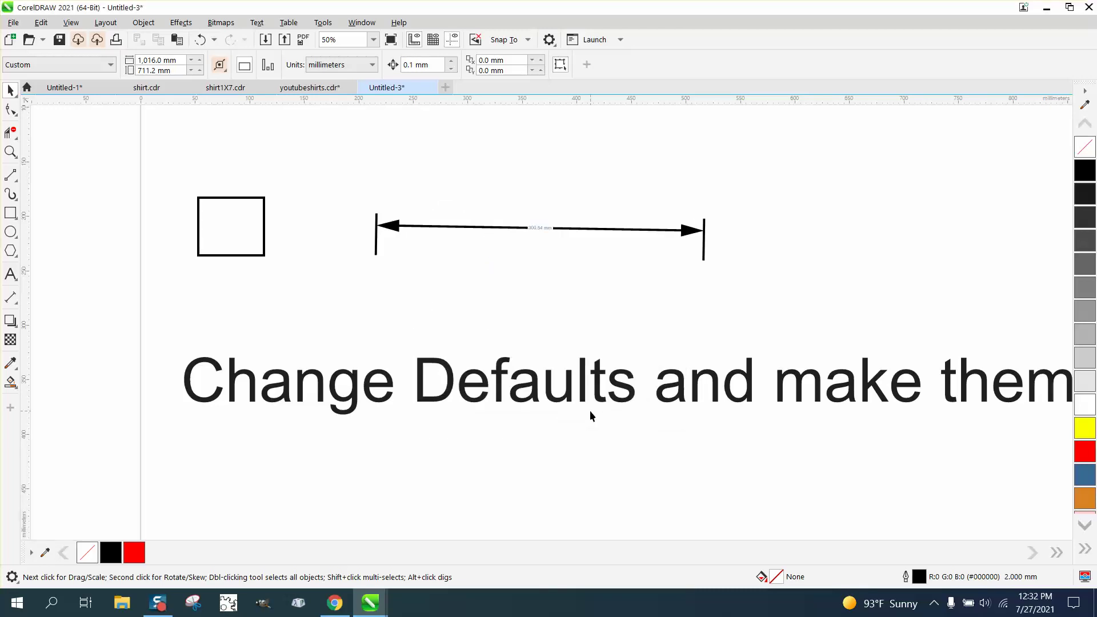
{"action": "scroll", "coordinate": [410, 175], "scroll_direction": "down", "scroll_amount": 3}
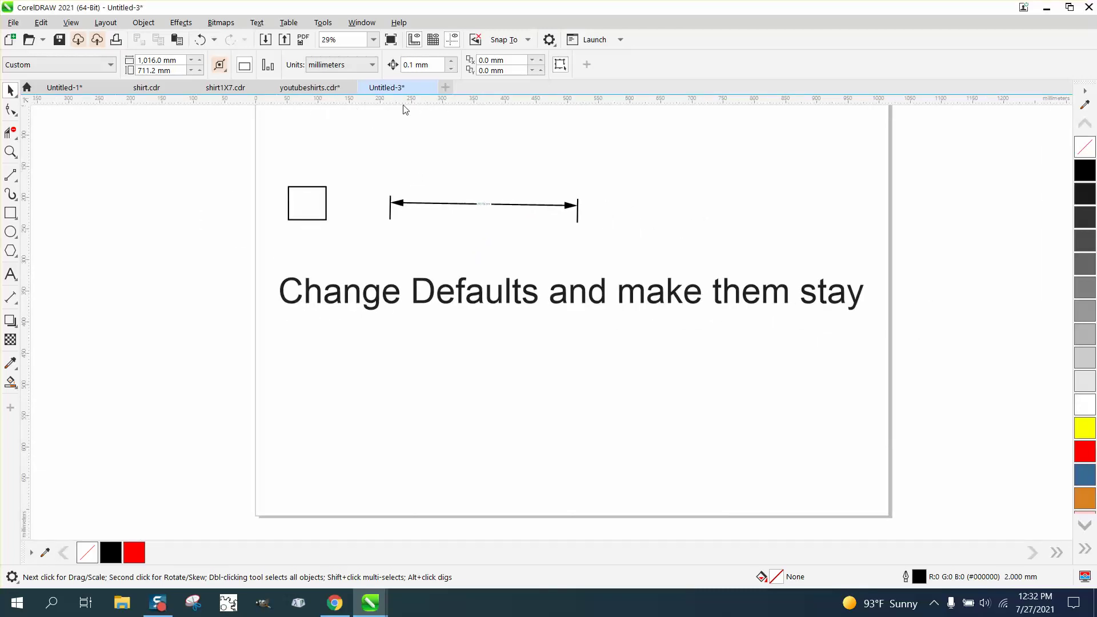
Step: Close CorelDRAW without saving Untitled-1, the shirts drawing, or Untitled-3
{"action": "left_click", "coordinate": [1090, 8]}
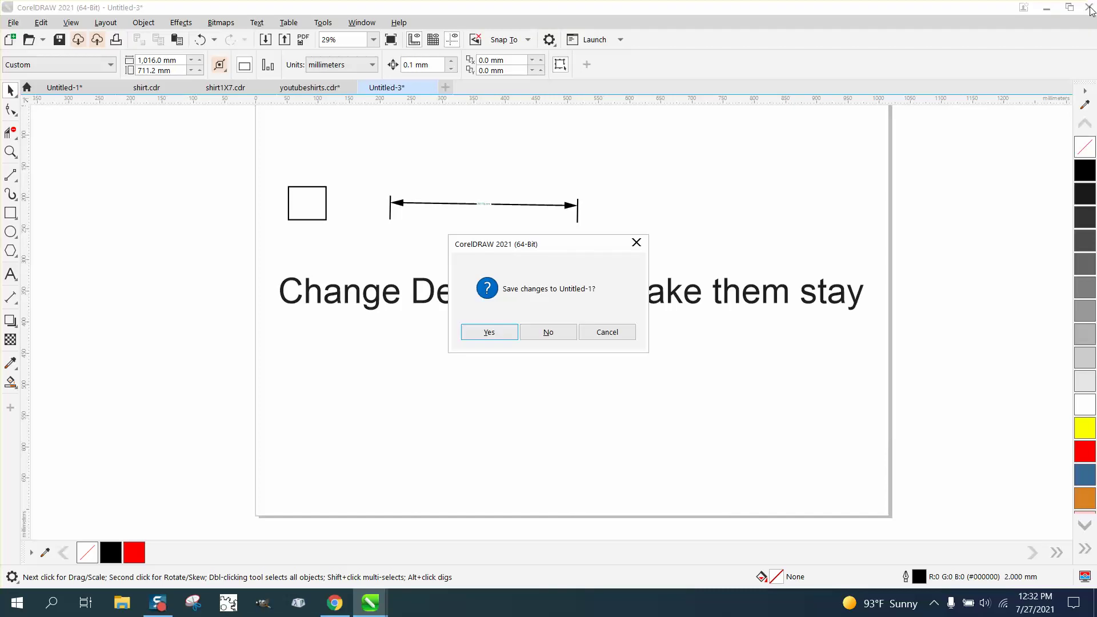
{"action": "left_click", "coordinate": [549, 333]}
{"action": "left_click", "coordinate": [558, 334]}
{"action": "left_click", "coordinate": [558, 333]}
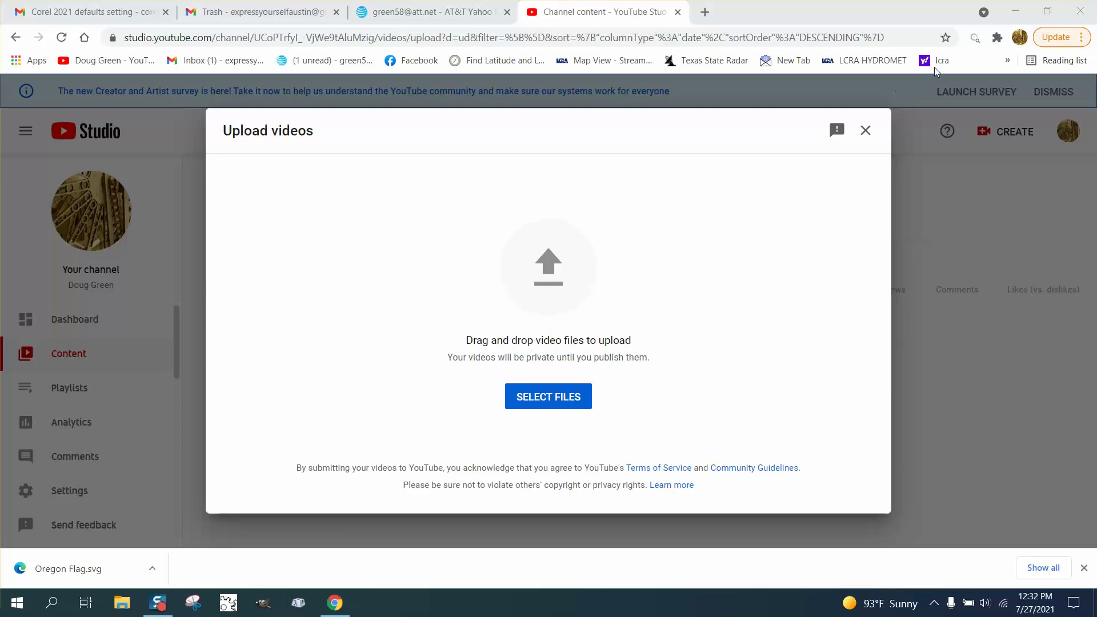
Step: Minimize Chrome and relaunch CorelDRAW 2021 (64-Bit) from its desktop shortcut
{"action": "left_click", "coordinate": [1015, 11]}
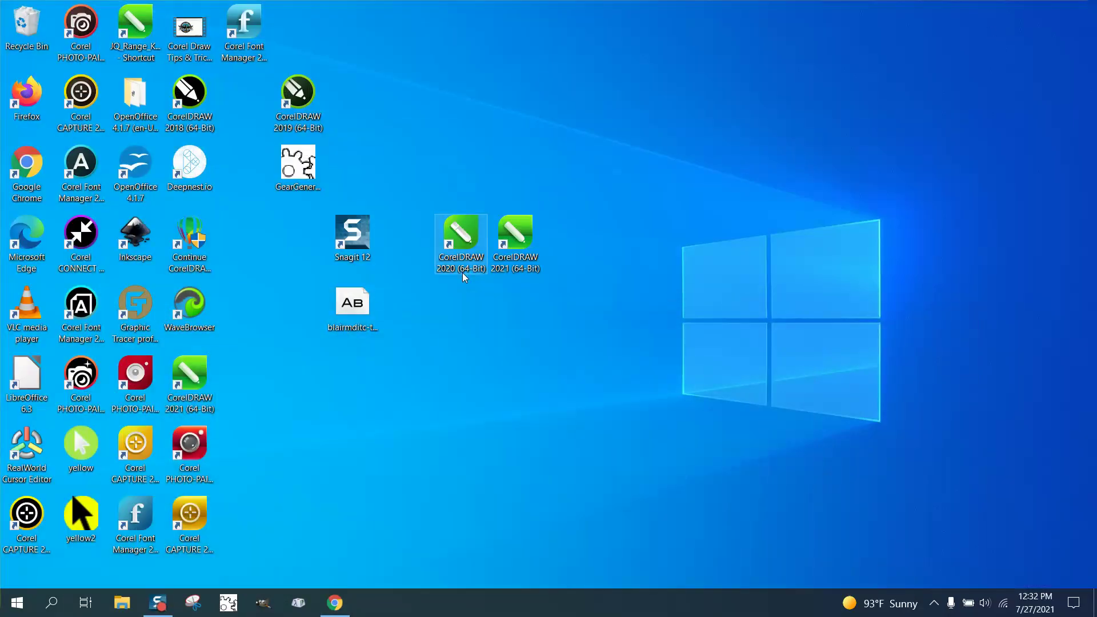
{"action": "double_click", "coordinate": [525, 246]}
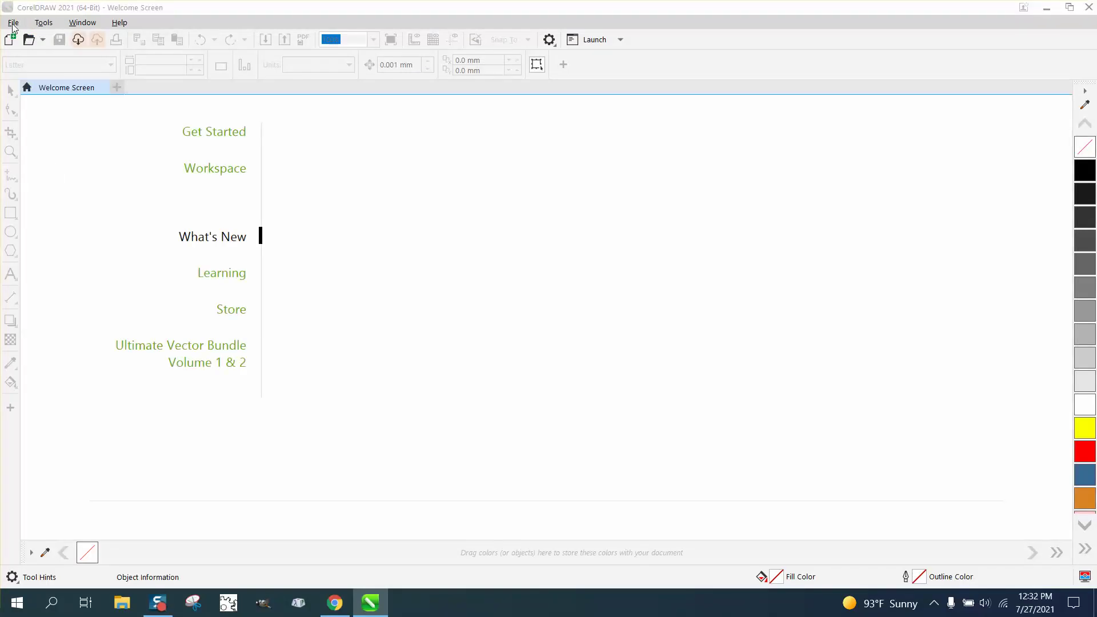
Step: Create a new blank document and draw a square in the page's upper left
{"action": "left_click", "coordinate": [13, 23]}
{"action": "left_click", "coordinate": [30, 40]}
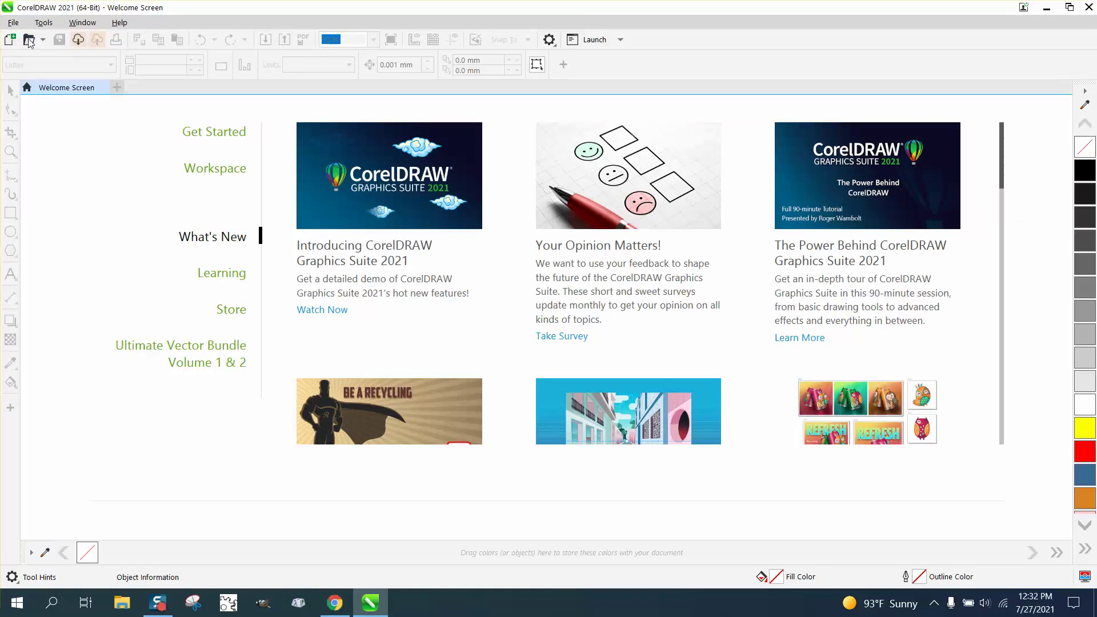
{"action": "left_click", "coordinate": [10, 213]}
{"action": "left_click_drag", "start_coordinate": [390, 216], "coordinate": [494, 315]}
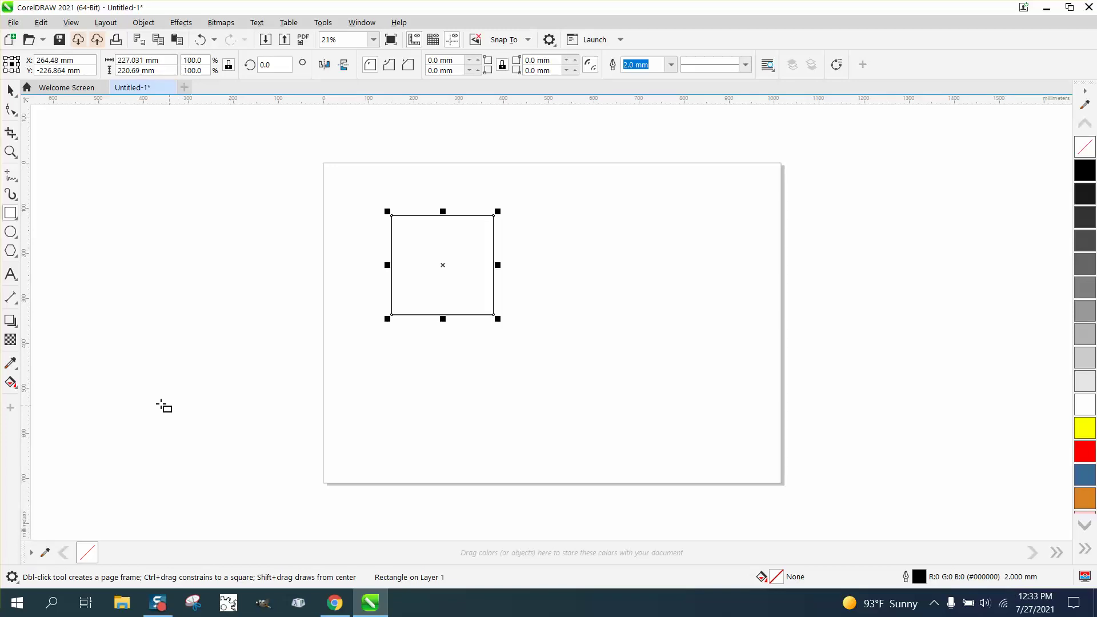
Step: Add a 316.62 mm parallel dimension diagonally across the square and zoom in to check it
{"action": "left_click", "coordinate": [17, 302]}
{"action": "left_click", "coordinate": [63, 297]}
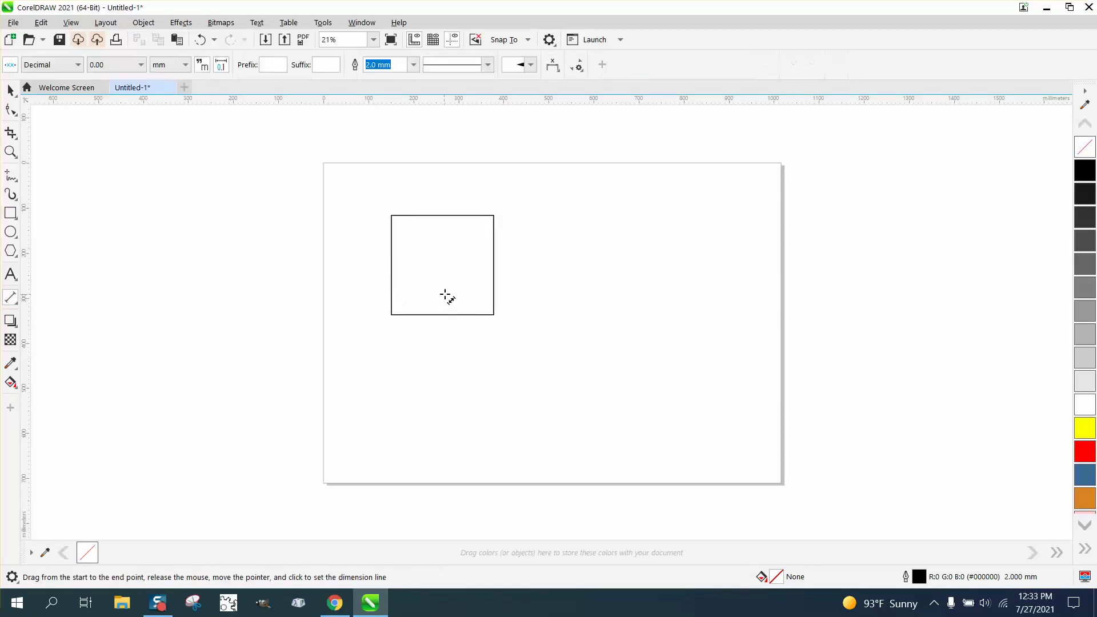
{"action": "left_click_drag", "start_coordinate": [391, 314], "coordinate": [494, 216]}
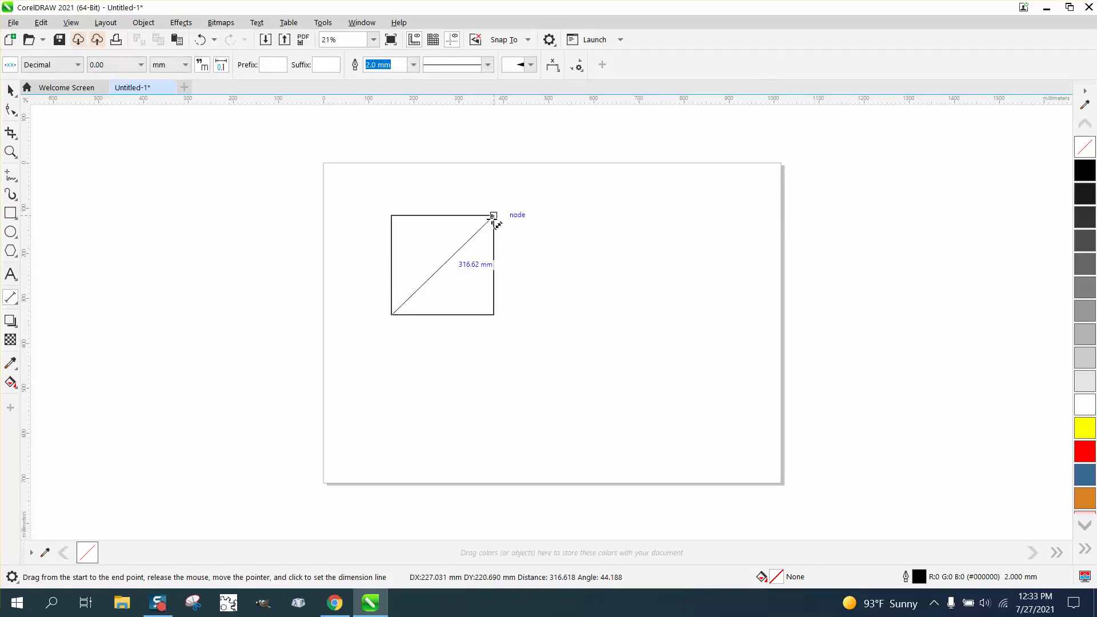
{"action": "left_click", "coordinate": [553, 277]}
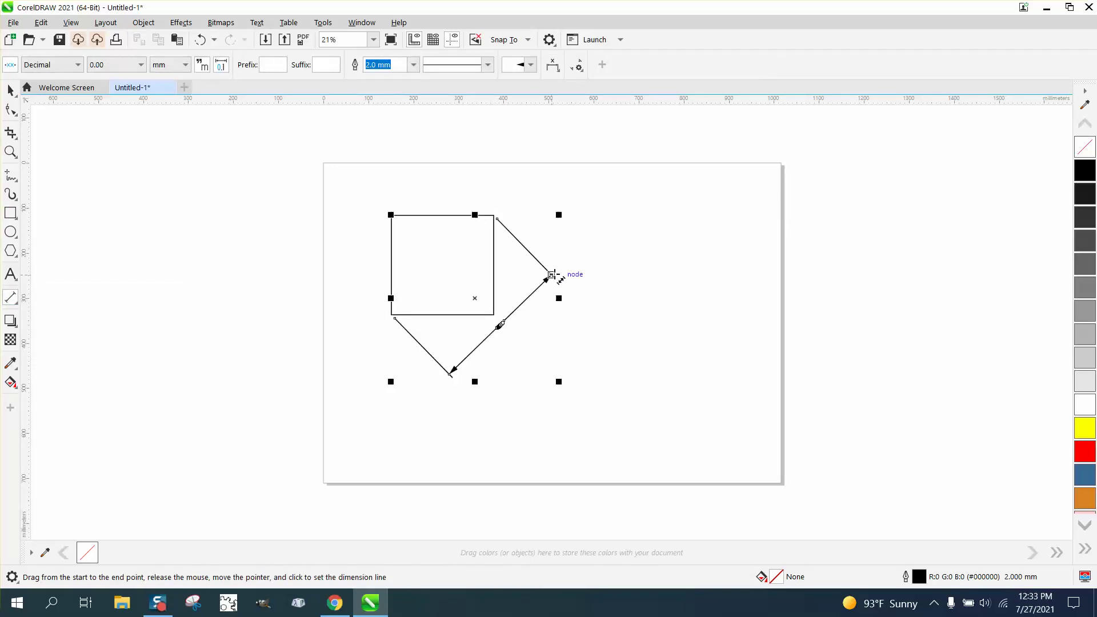
{"action": "left_click", "coordinate": [12, 151]}
{"action": "left_click_drag", "start_coordinate": [468, 316], "coordinate": [567, 358]}
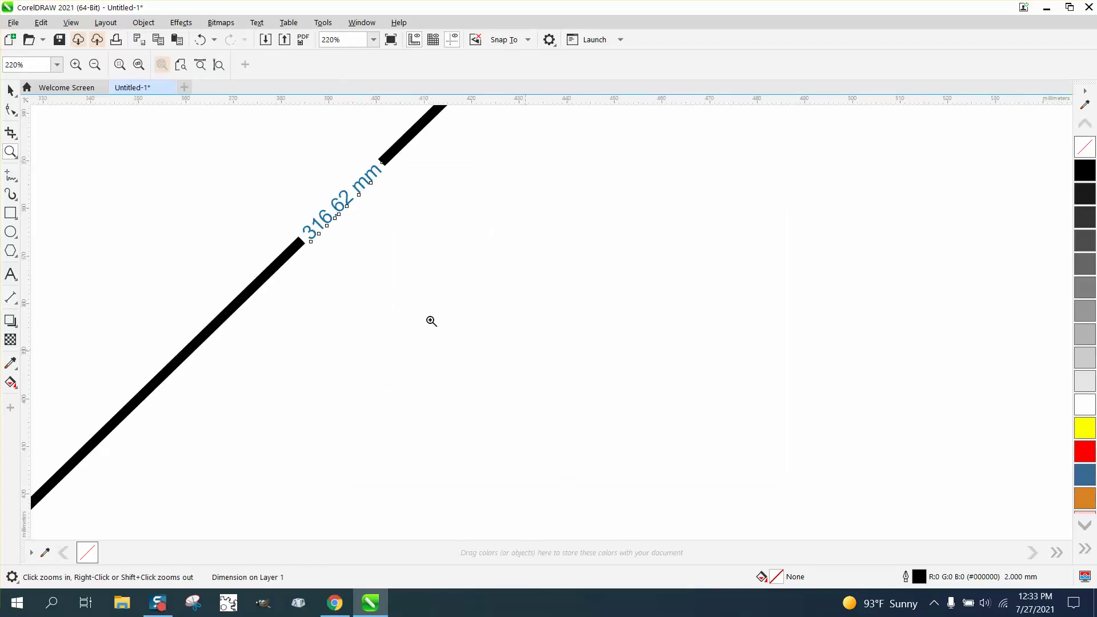
{"action": "left_click", "coordinate": [11, 90]}
{"action": "scroll", "coordinate": [367, 252], "scroll_direction": "down", "scroll_amount": 2}
{"action": "scroll", "coordinate": [366, 251], "scroll_direction": "down", "scroll_amount": 7}
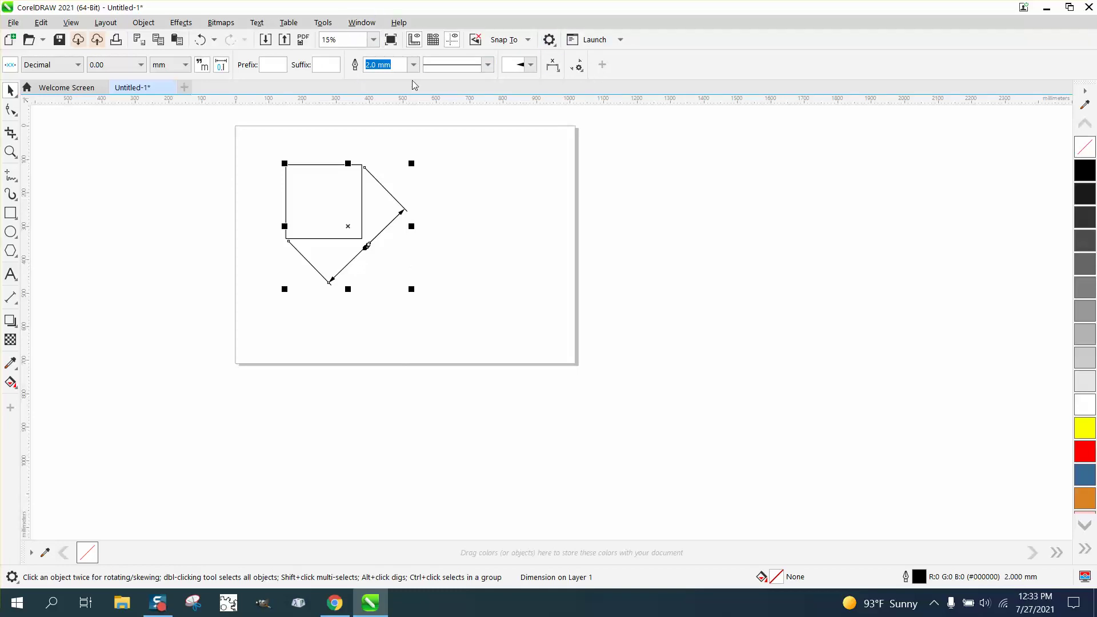
Step: Switch document units to inches and apply new outline defaults to Dimension and Graphic objects
{"action": "left_click", "coordinate": [416, 113]}
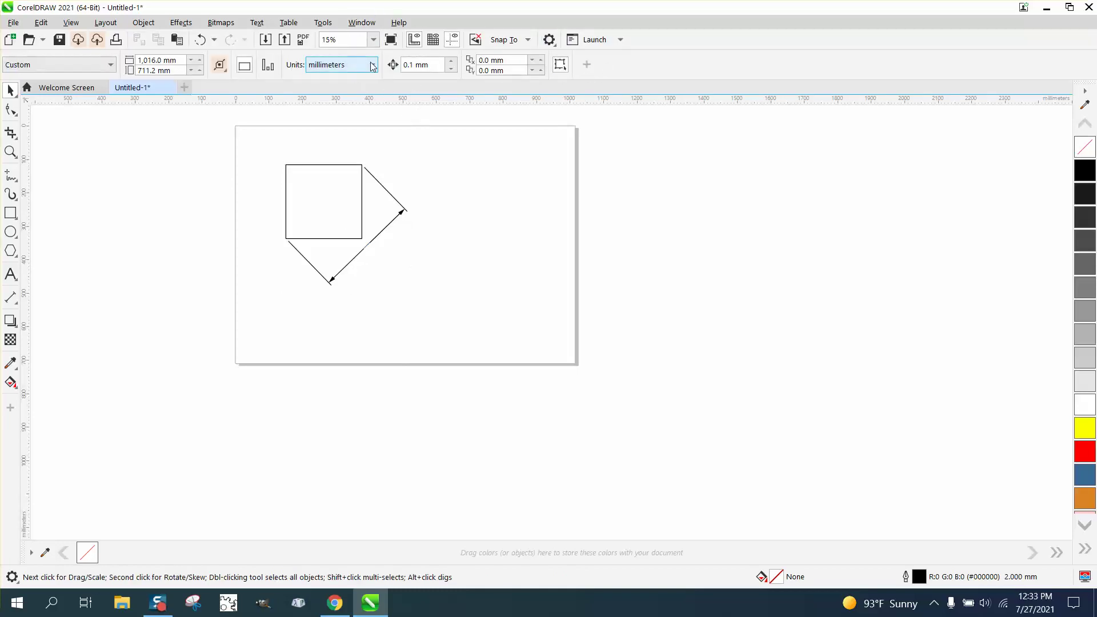
{"action": "left_click", "coordinate": [341, 64]}
{"action": "left_click", "coordinate": [342, 80]}
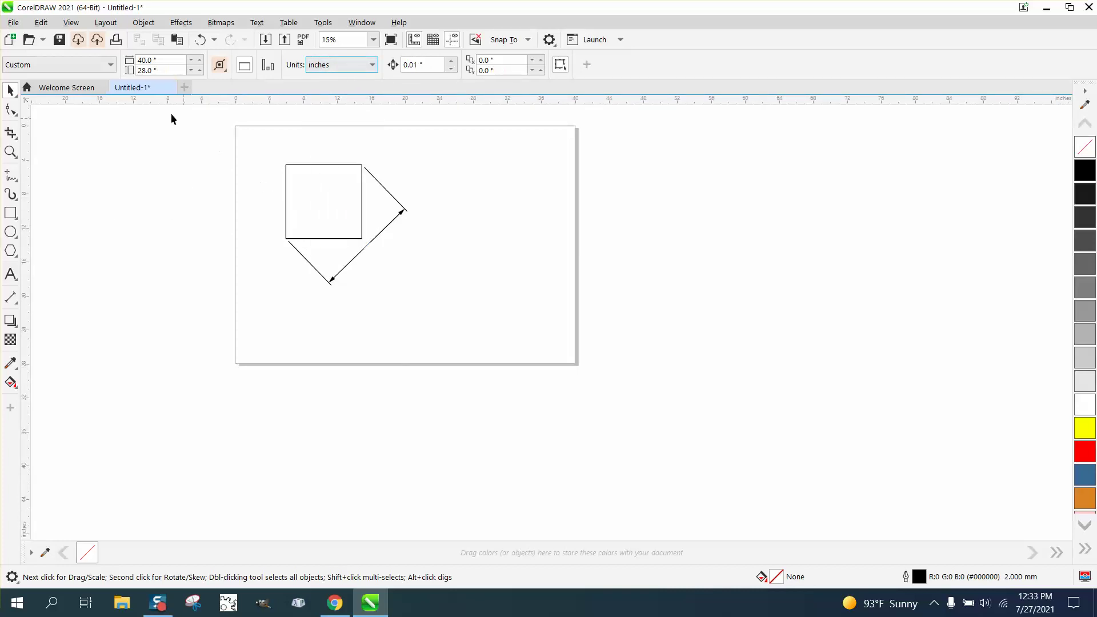
{"action": "double_click", "coordinate": [920, 580]}
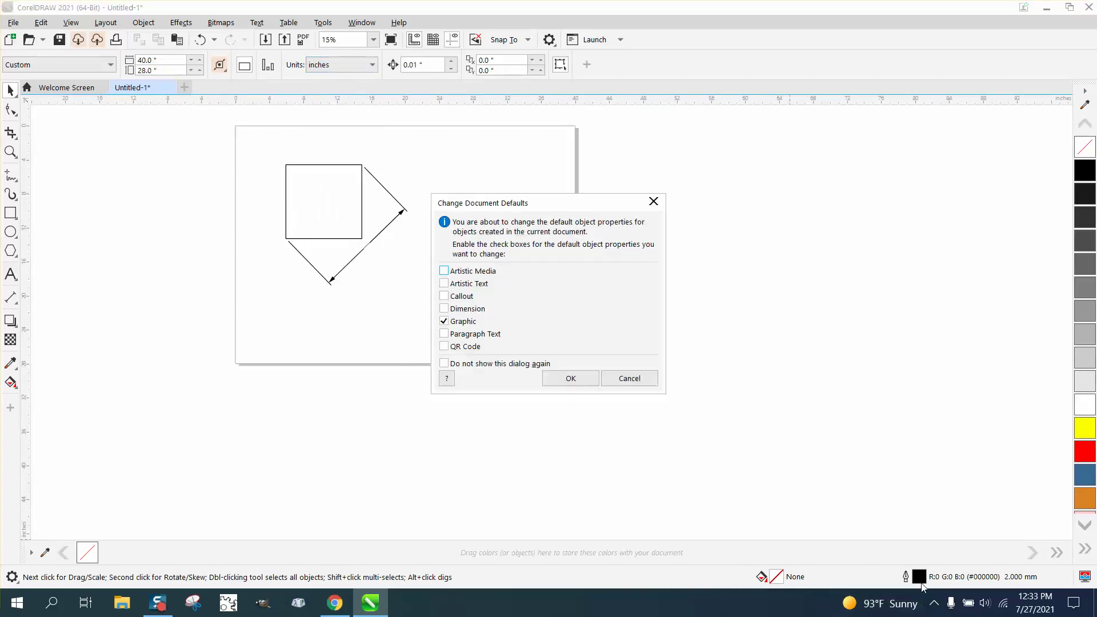
{"action": "left_click", "coordinate": [443, 308]}
{"action": "left_click", "coordinate": [570, 378]}
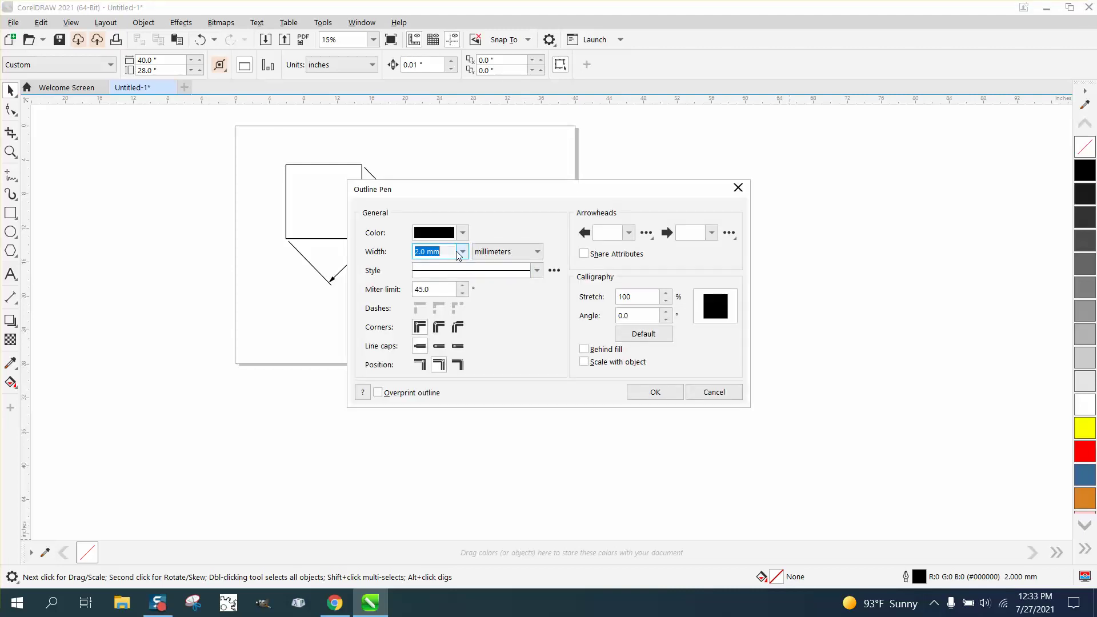
Step: Set the default outline to a red hairline, with width units in inches
{"action": "left_click", "coordinate": [462, 251]}
{"action": "left_click", "coordinate": [434, 269]}
{"action": "left_click", "coordinate": [537, 251]}
{"action": "left_click", "coordinate": [501, 262]}
{"action": "left_click", "coordinate": [463, 232]}
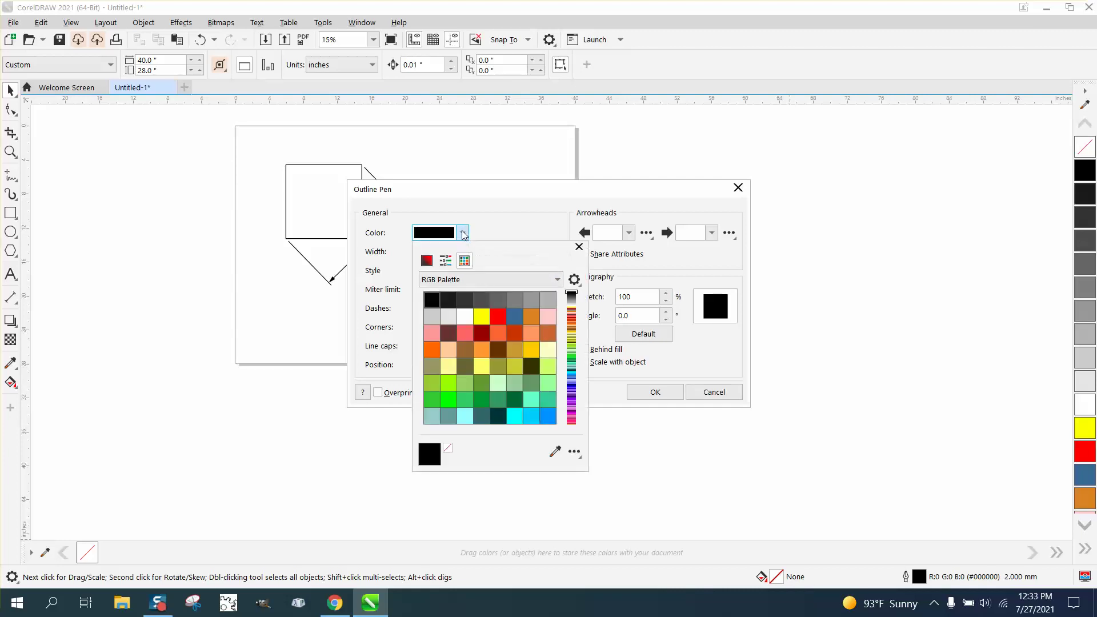
{"action": "left_click", "coordinate": [498, 317]}
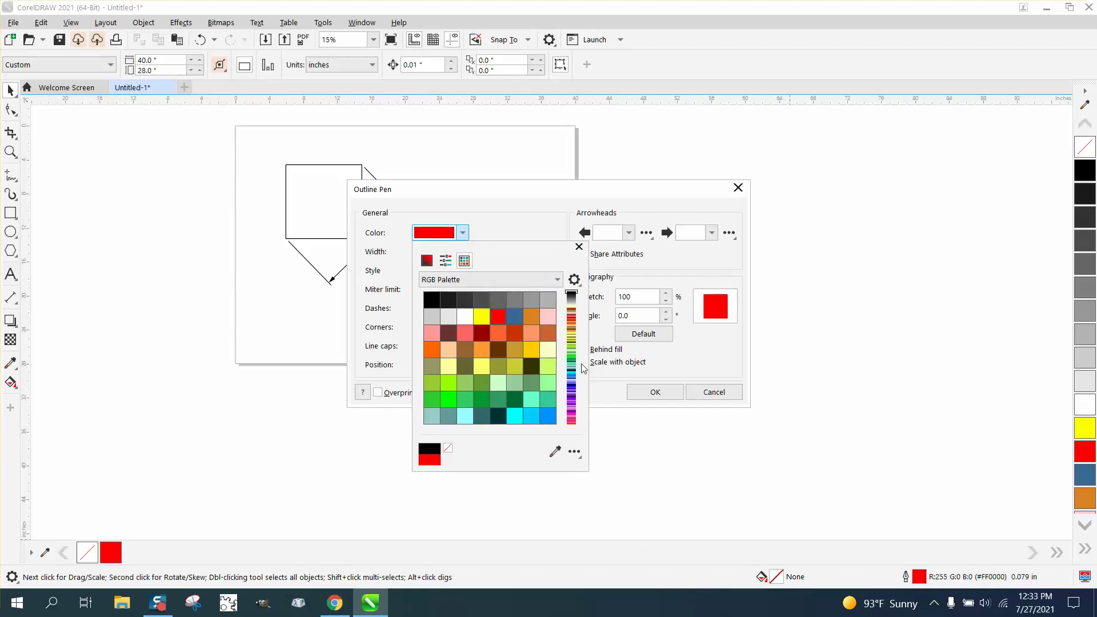
{"action": "left_click", "coordinate": [638, 392]}
{"action": "left_click", "coordinate": [639, 392]}
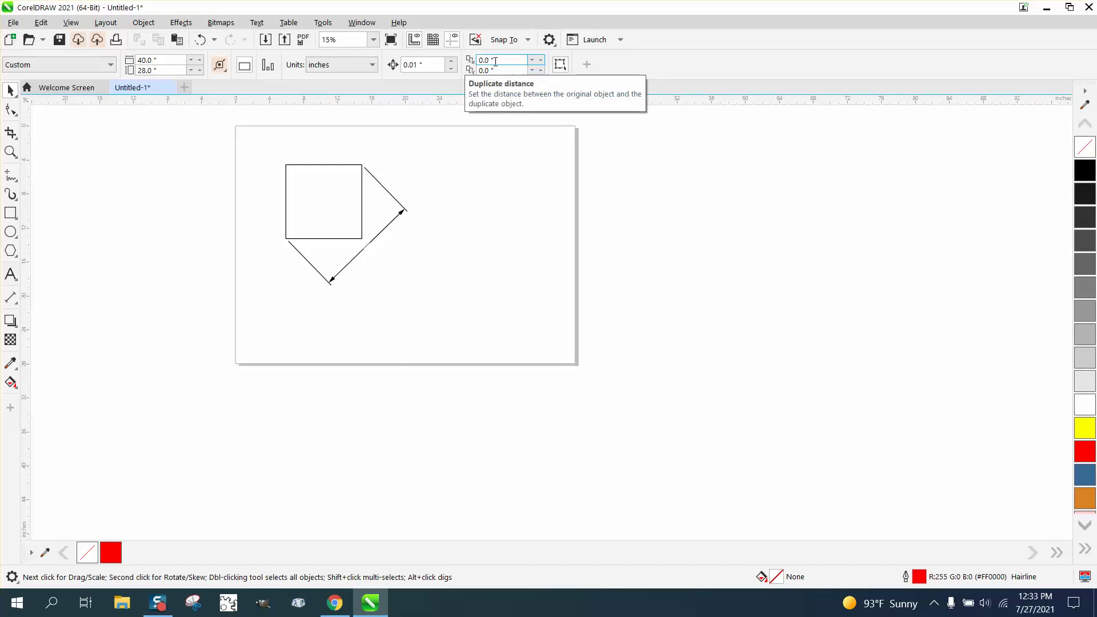
Step: Set the nudge distance to 0.001"
{"action": "double_click", "coordinate": [426, 64]}
{"action": "type", "text": ".001"}
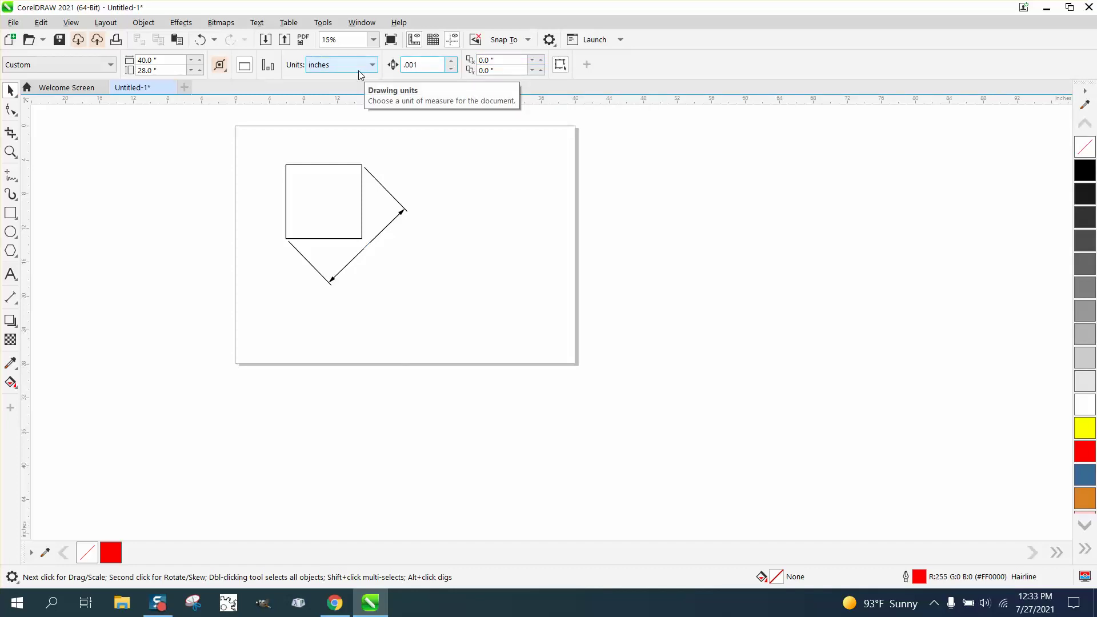
{"action": "key", "text": "Return"}
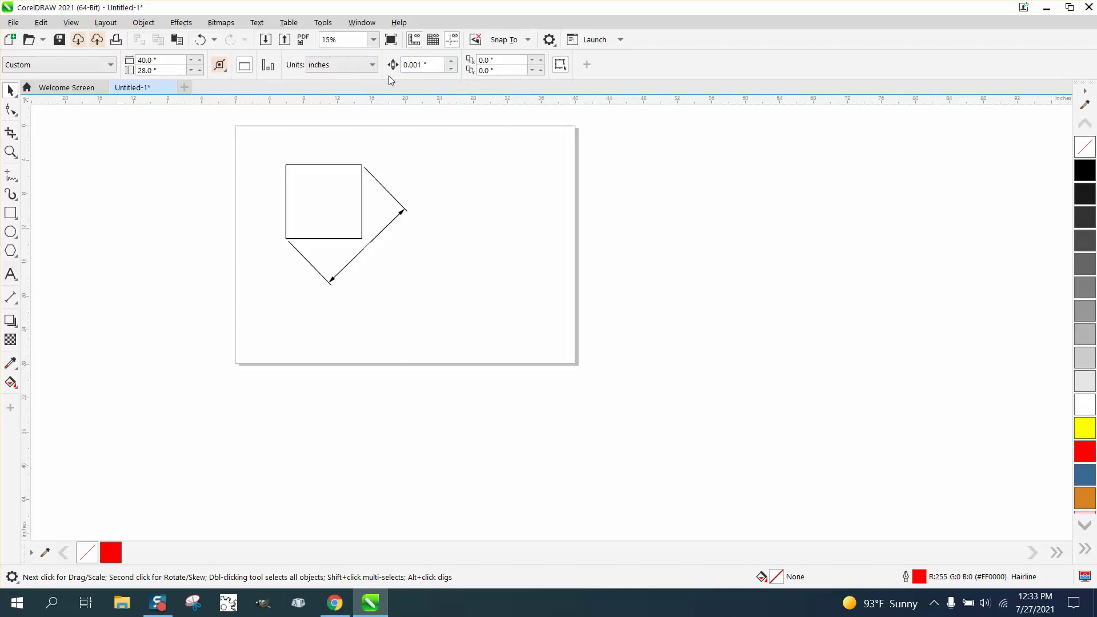
Step: Save the current settings as new-document defaults via Tools > Save Settings as Default
{"action": "left_click", "coordinate": [323, 23]}
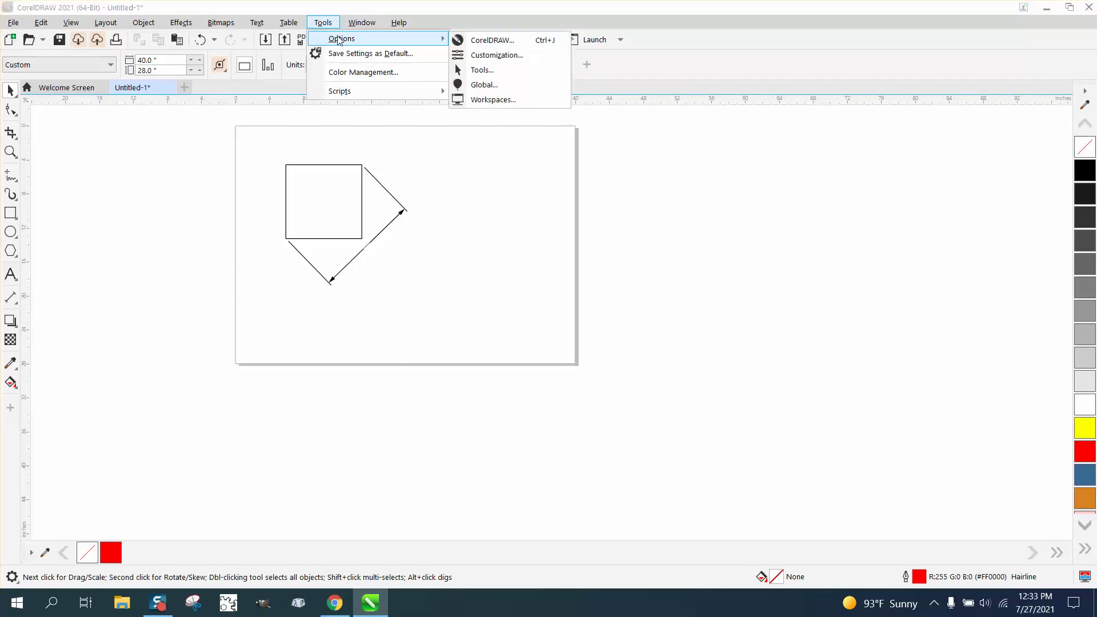
{"action": "left_click", "coordinate": [343, 55]}
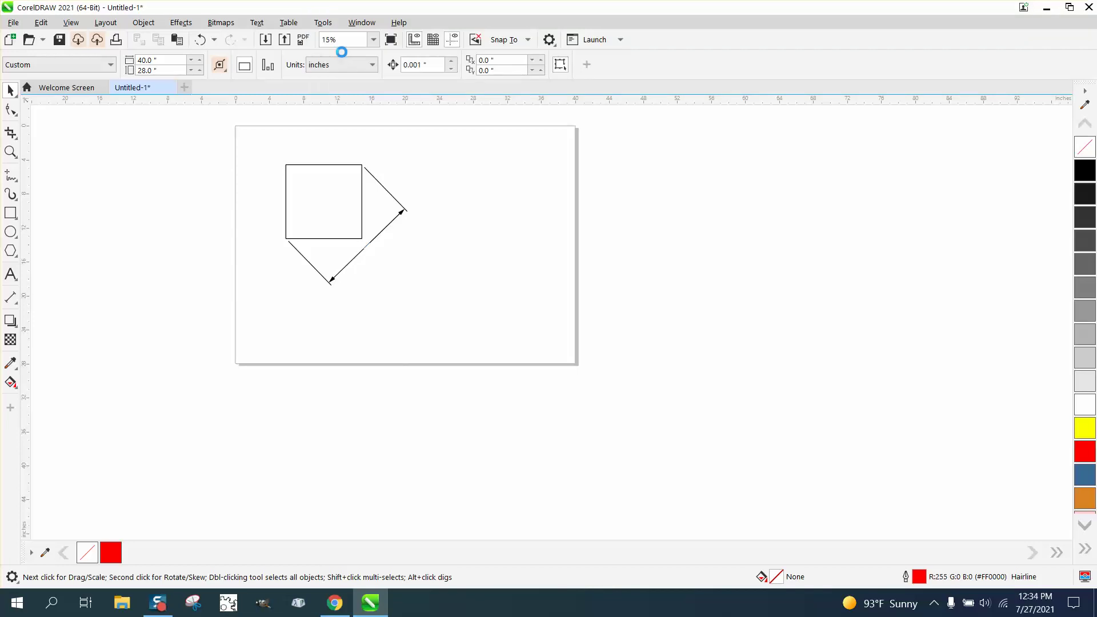
{"action": "left_click", "coordinate": [586, 419]}
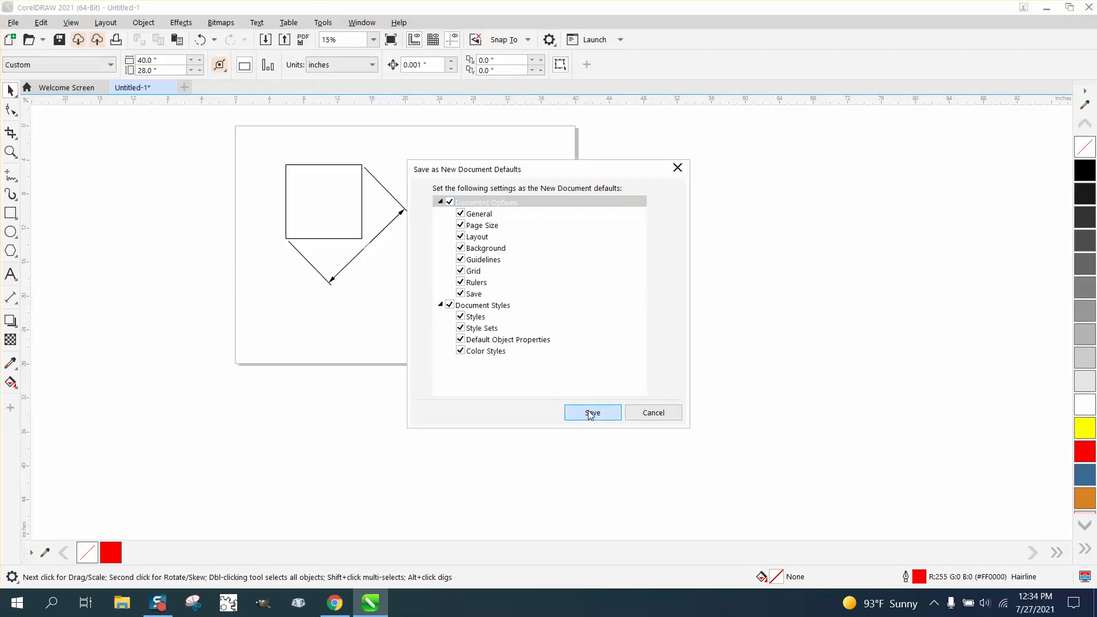
Step: Delete the dimension line and the square from the page
{"action": "left_click", "coordinate": [368, 244]}
{"action": "key", "text": "Delete"}
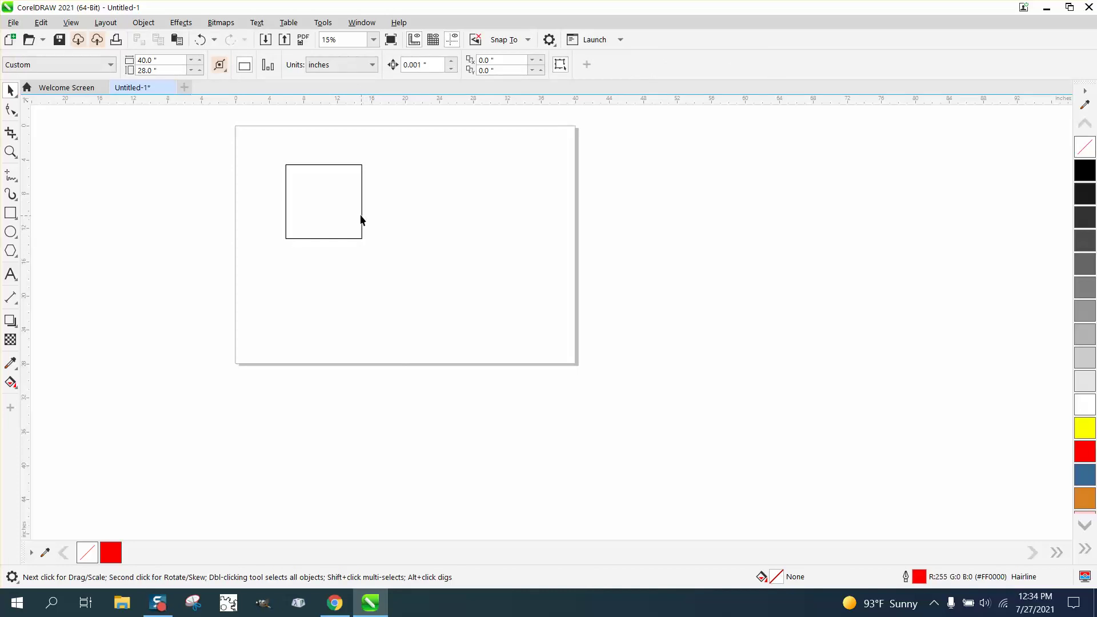
{"action": "left_click", "coordinate": [361, 219]}
{"action": "key", "text": "Delete"}
{"action": "scroll", "coordinate": [364, 214], "scroll_direction": "down", "scroll_amount": 2}
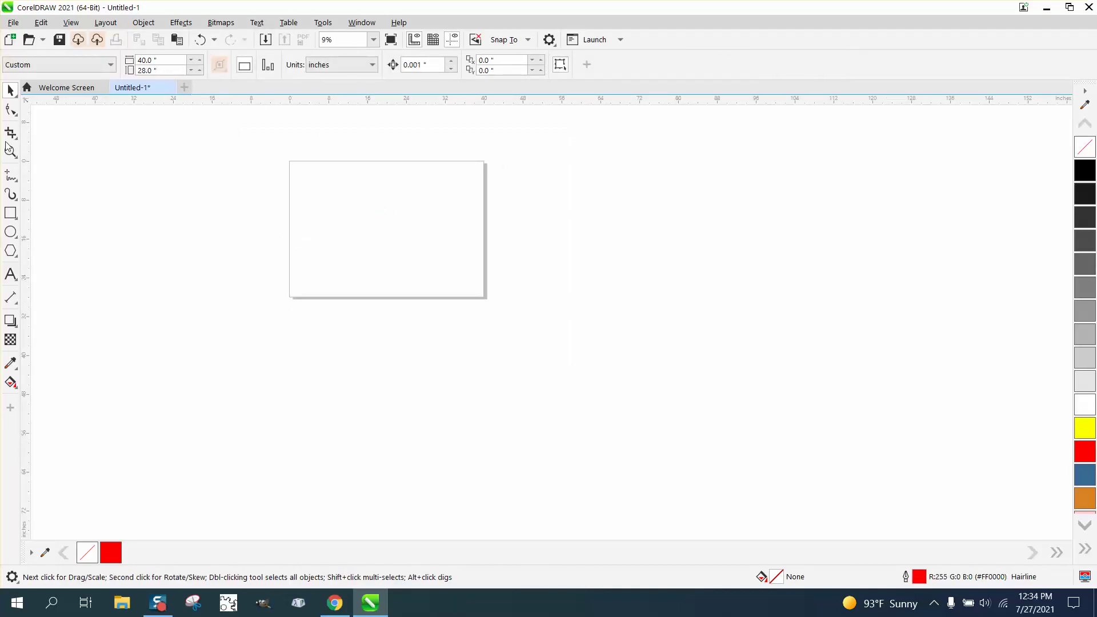